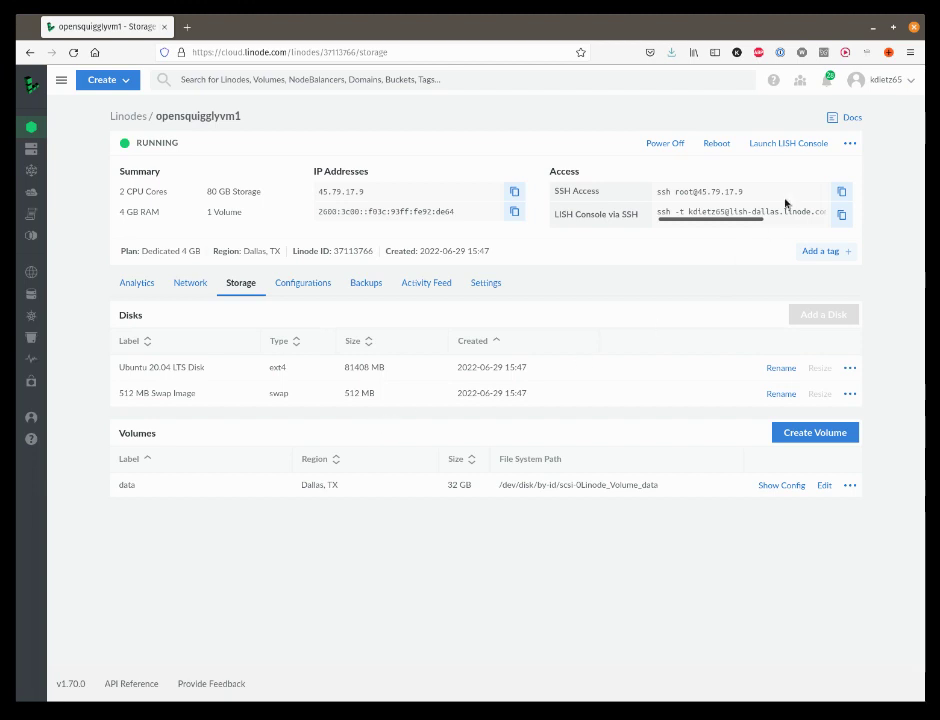
Step: Copy the SSH access command for opensquigglyvm1 and open a new browser tab
left_click(841, 192)
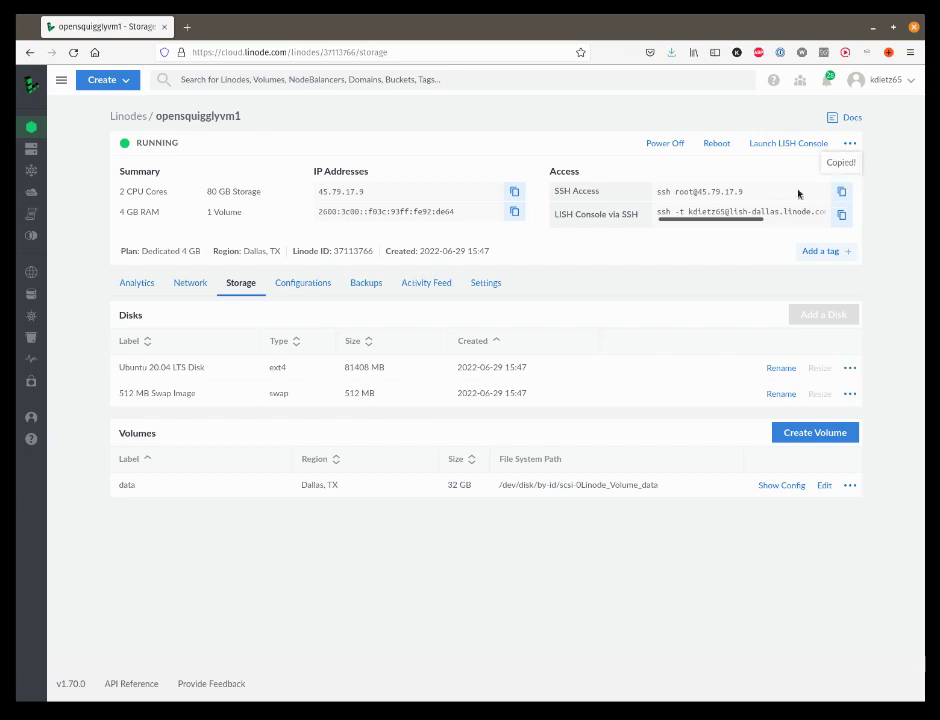
left_click(187, 27)
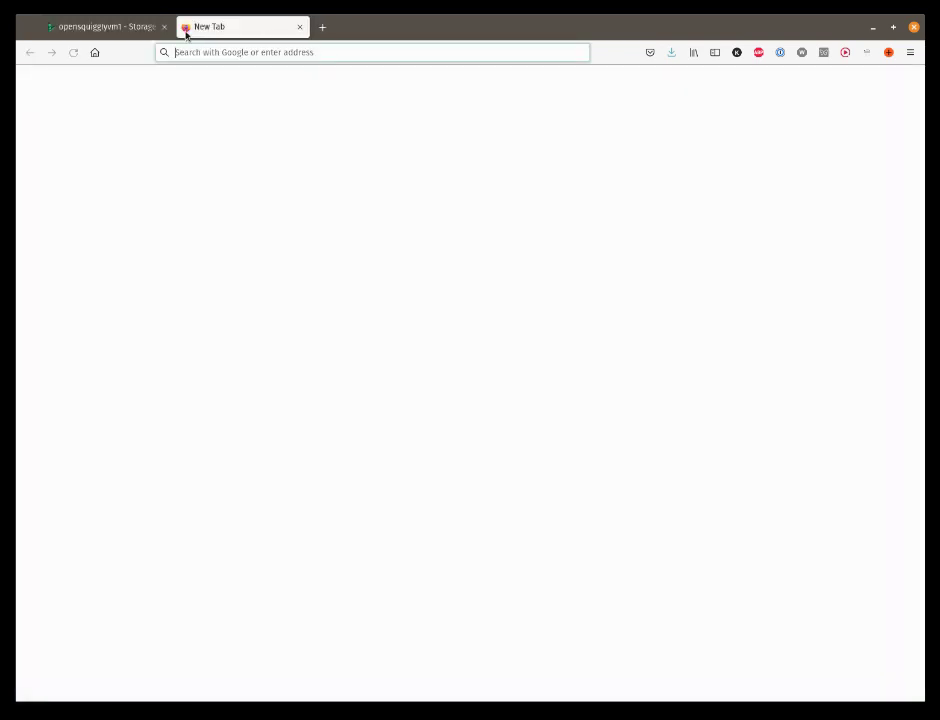
Step: Go to 45.79.17.9 by pasting the SSH command and removing its 'ssh root@' prefix
key("ctrl+v")
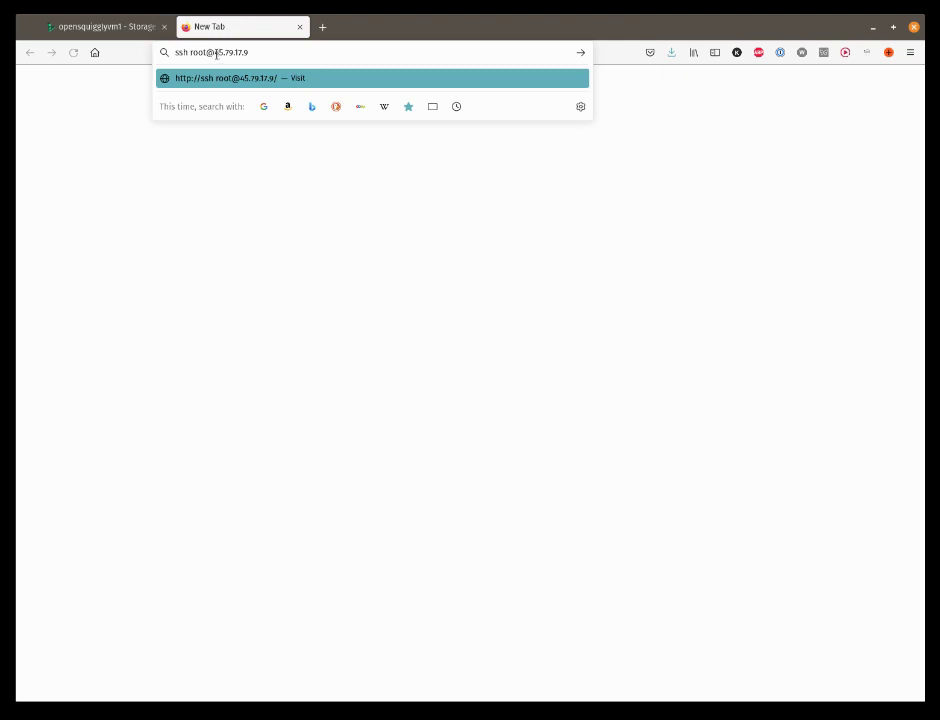
left_click_drag(218, 54, 133, 52)
key("BackSpace")
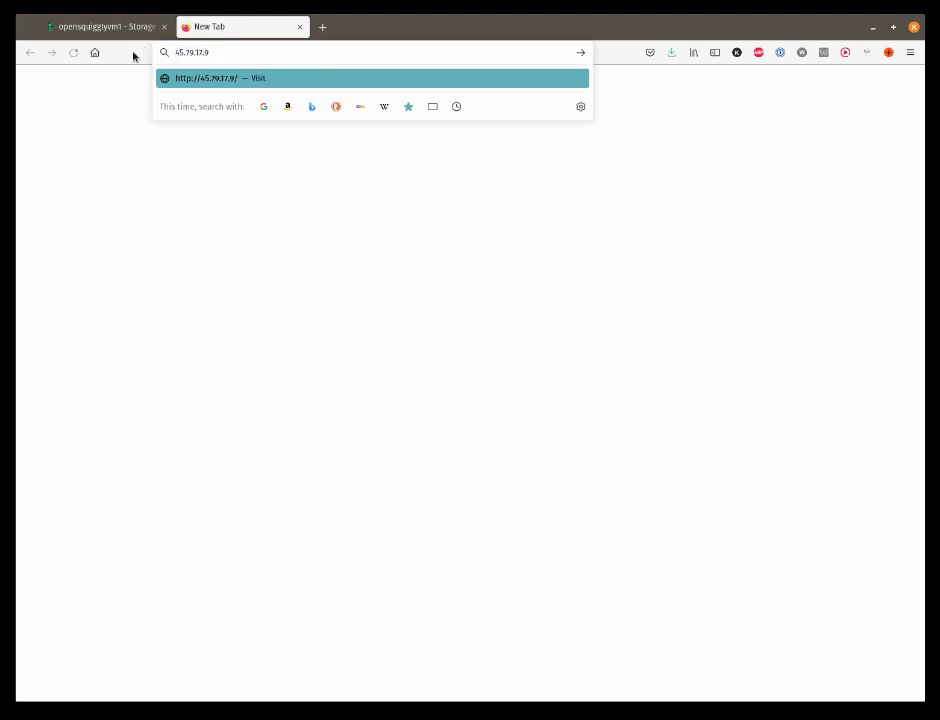
key("Return")
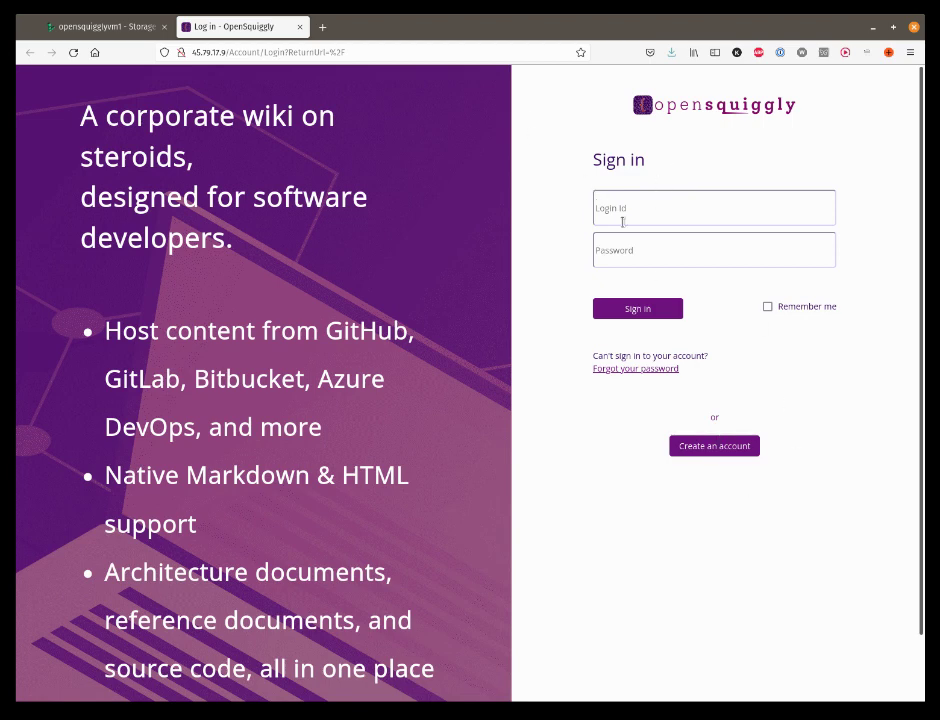
Step: Start registering a new account by entering the invitation code
left_click(709, 444)
left_click(640, 246)
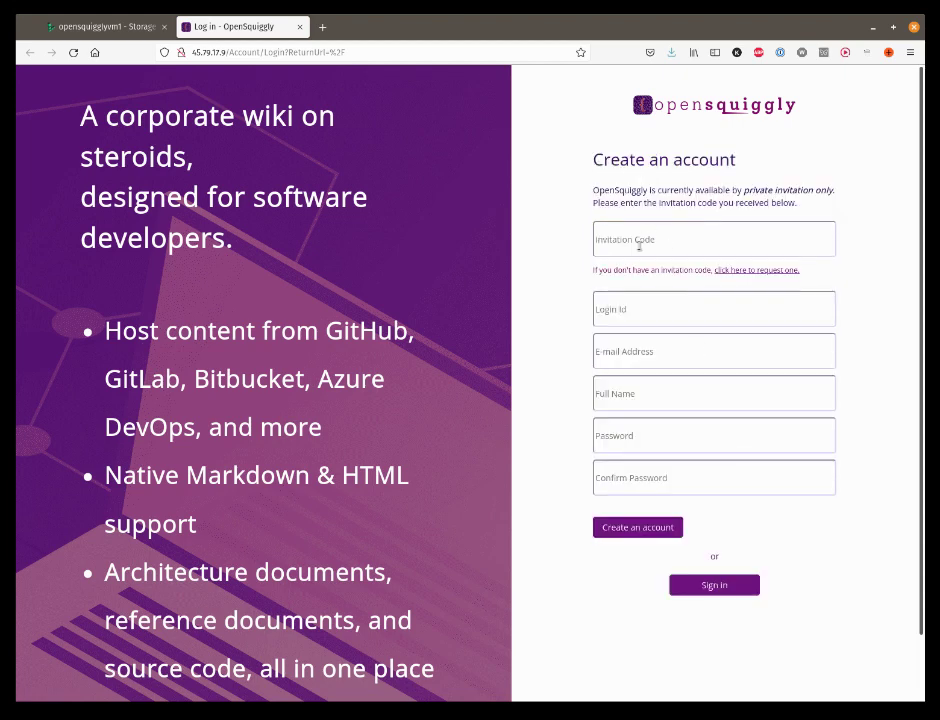
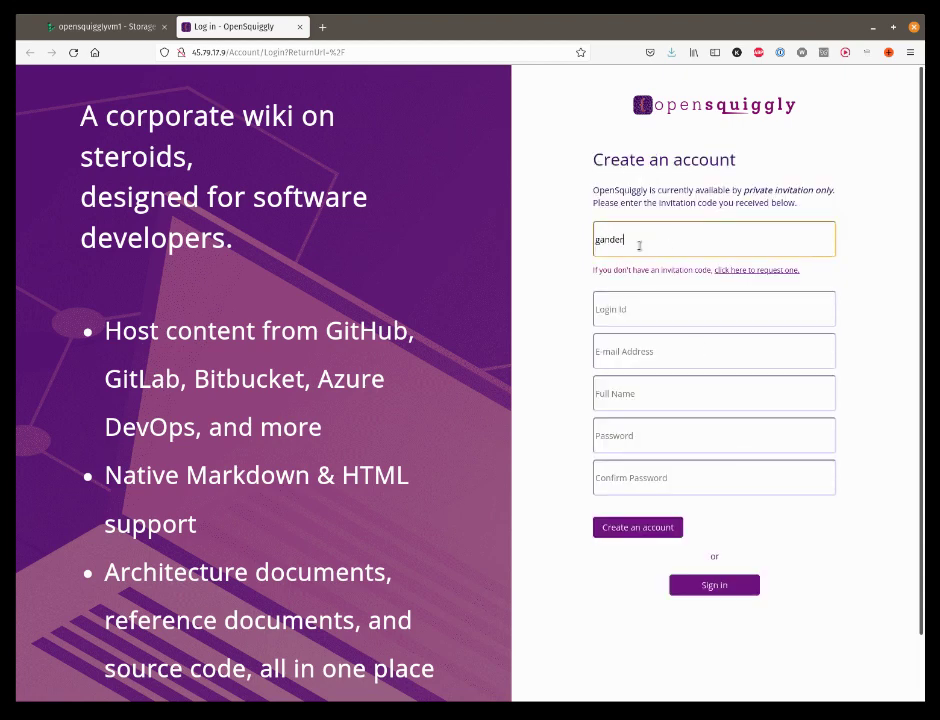
key("Tab")
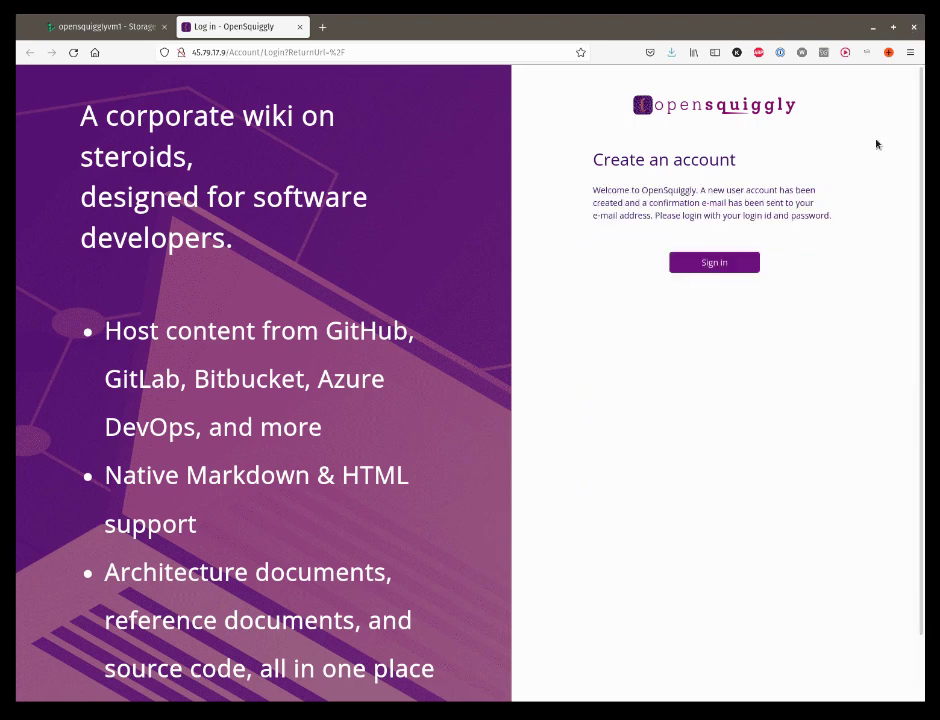
Step: Sign in with the new account's login ID and password
left_click(731, 263)
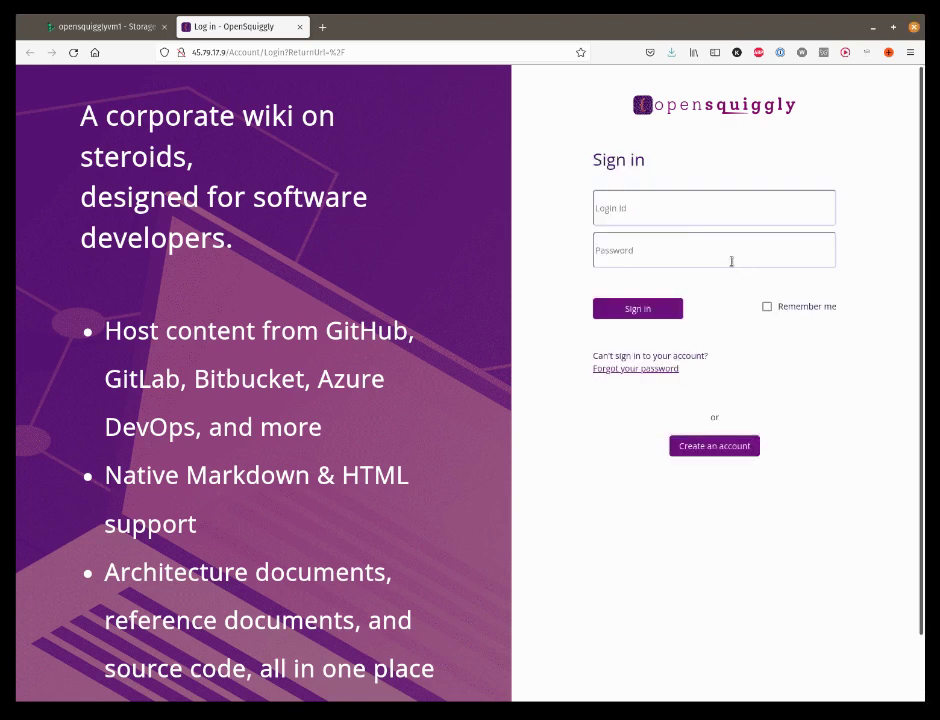
left_click(637, 216)
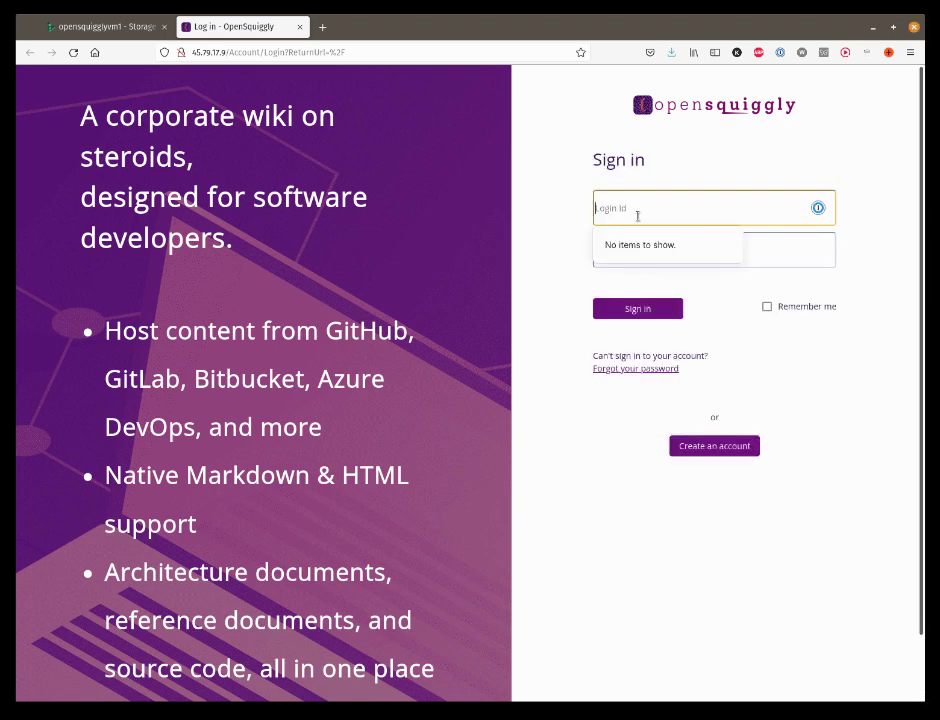
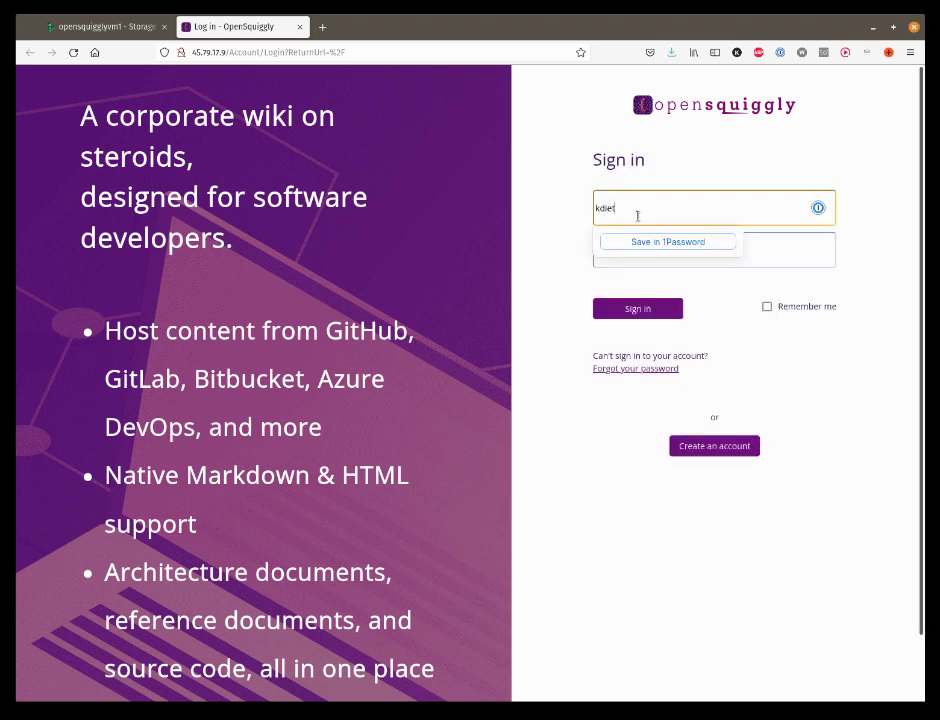
key("Tab")
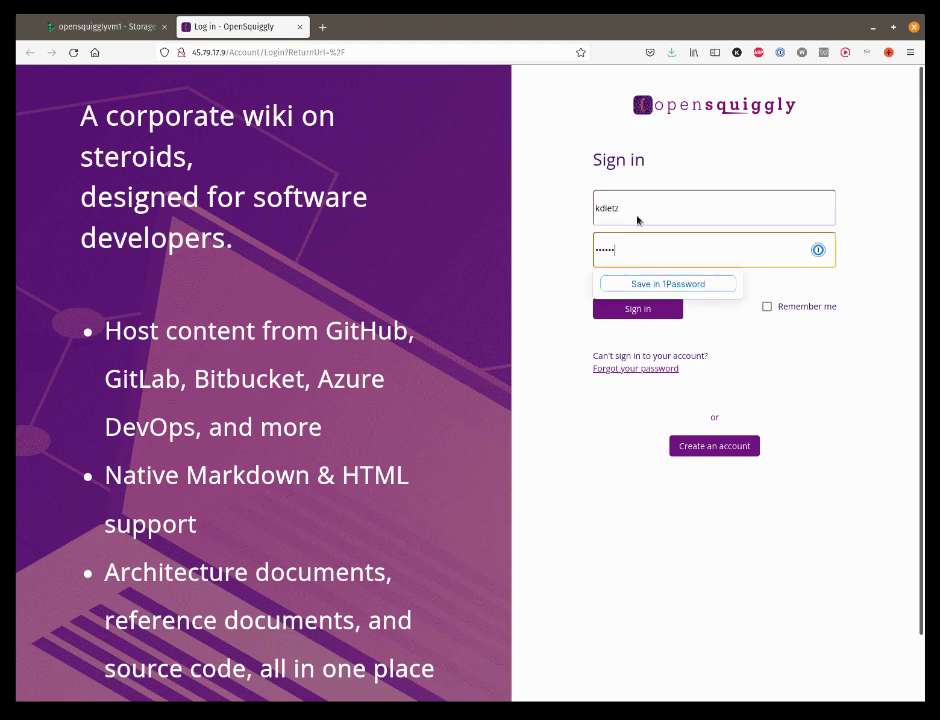
left_click(647, 310)
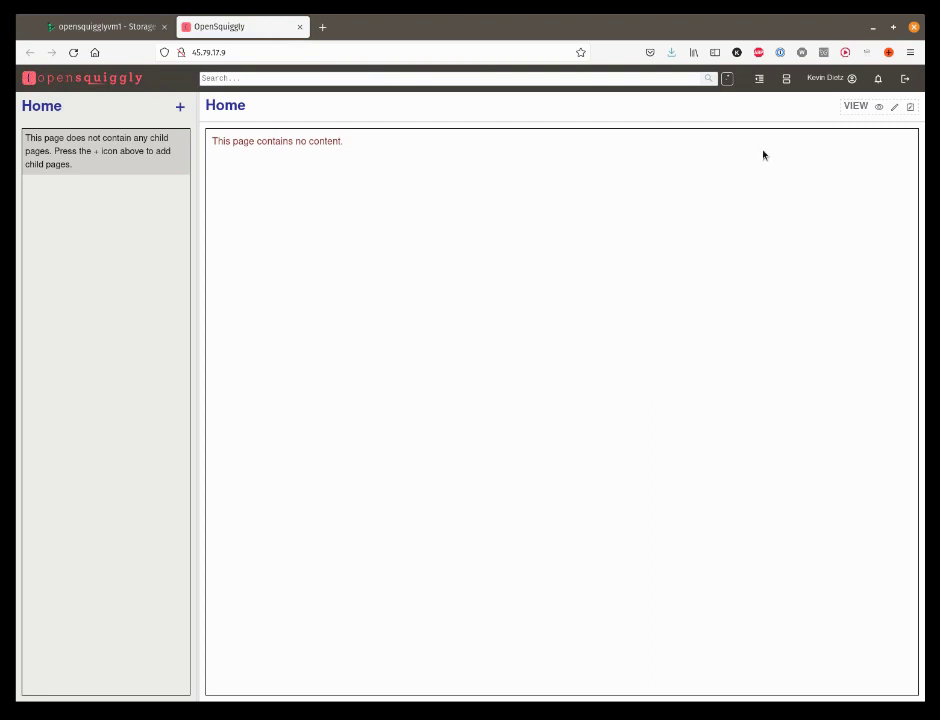
Step: Add the text 'Here is my Home page.' to the Home page and return to view mode
left_click(894, 106)
left_click(818, 107)
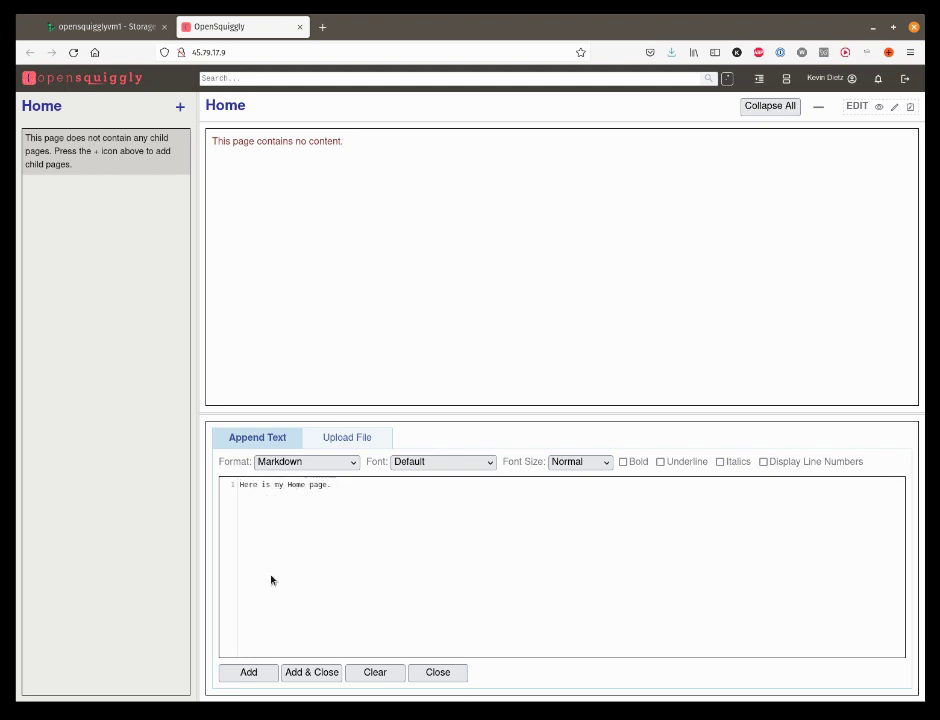
left_click(316, 673)
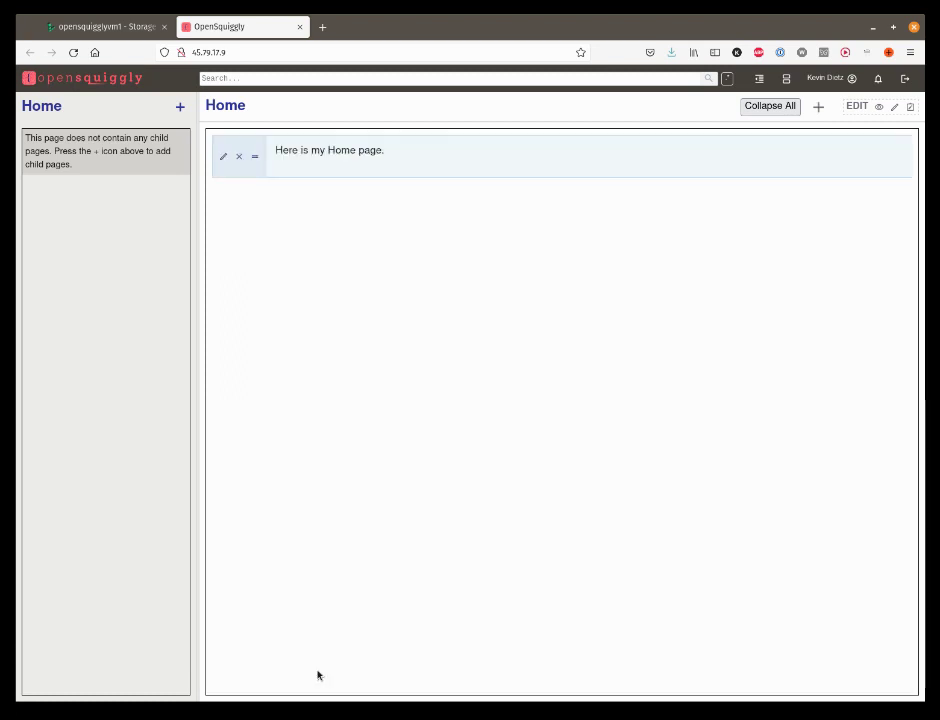
left_click(878, 106)
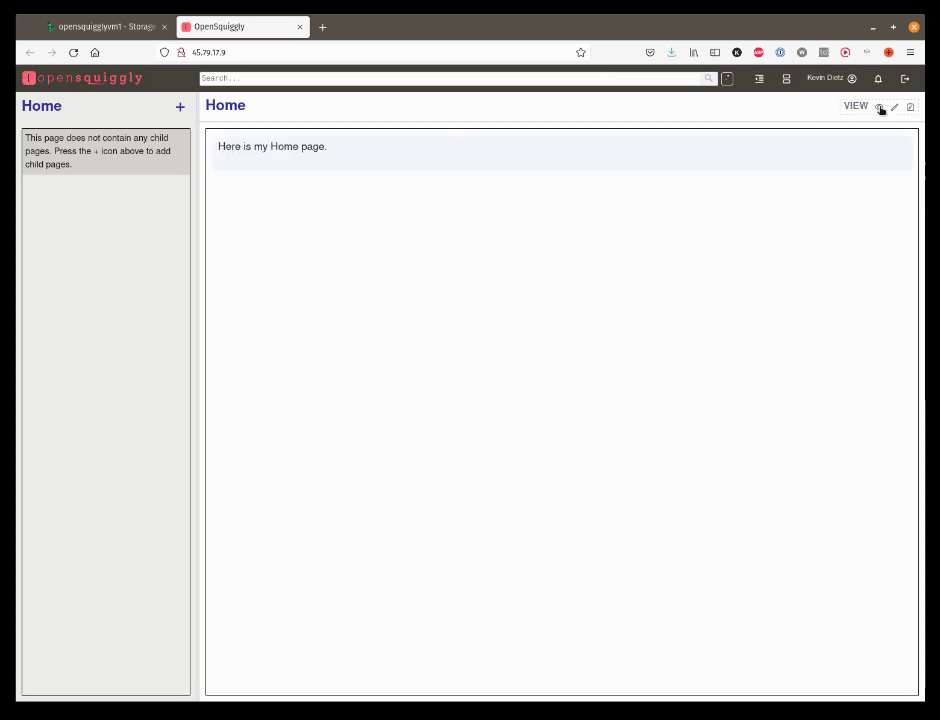
Step: Search the wiki for 'home', then clear the results and the search box
left_click(247, 80)
type("N")
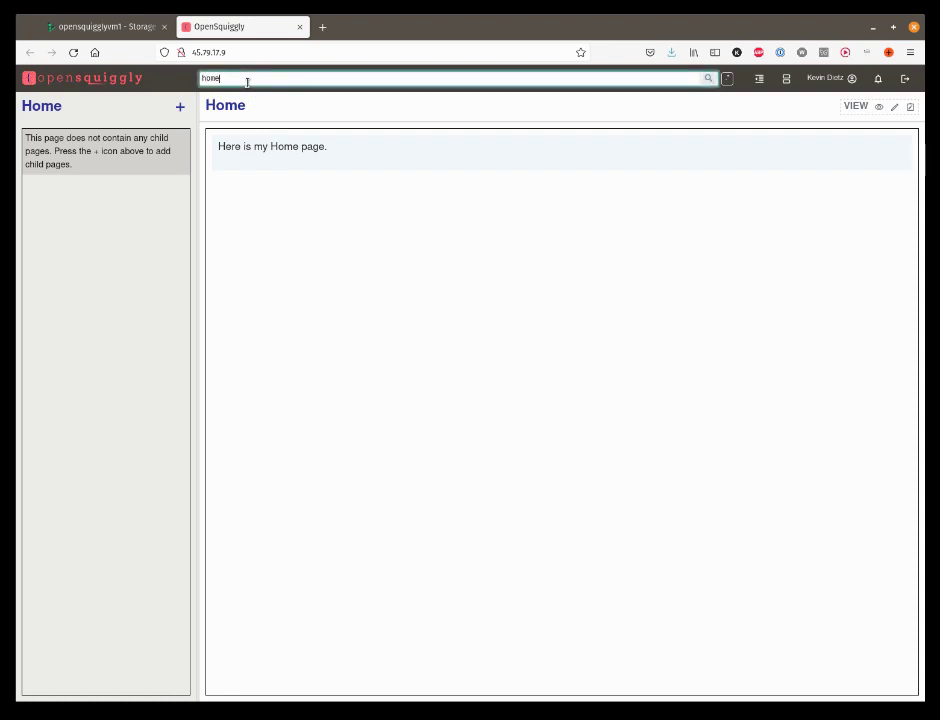
key("Return")
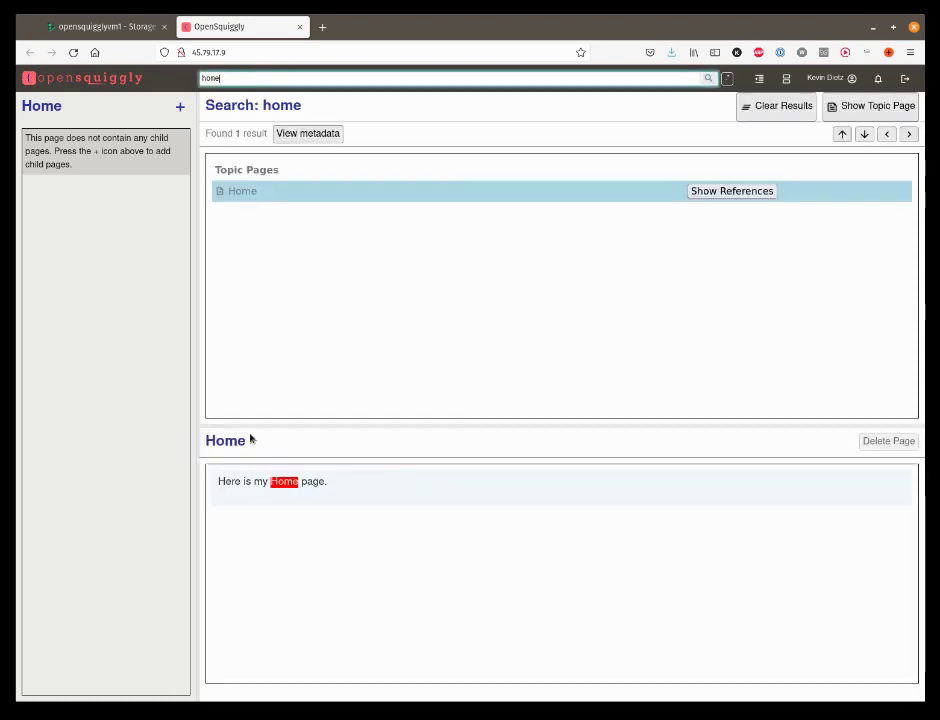
left_click(802, 105)
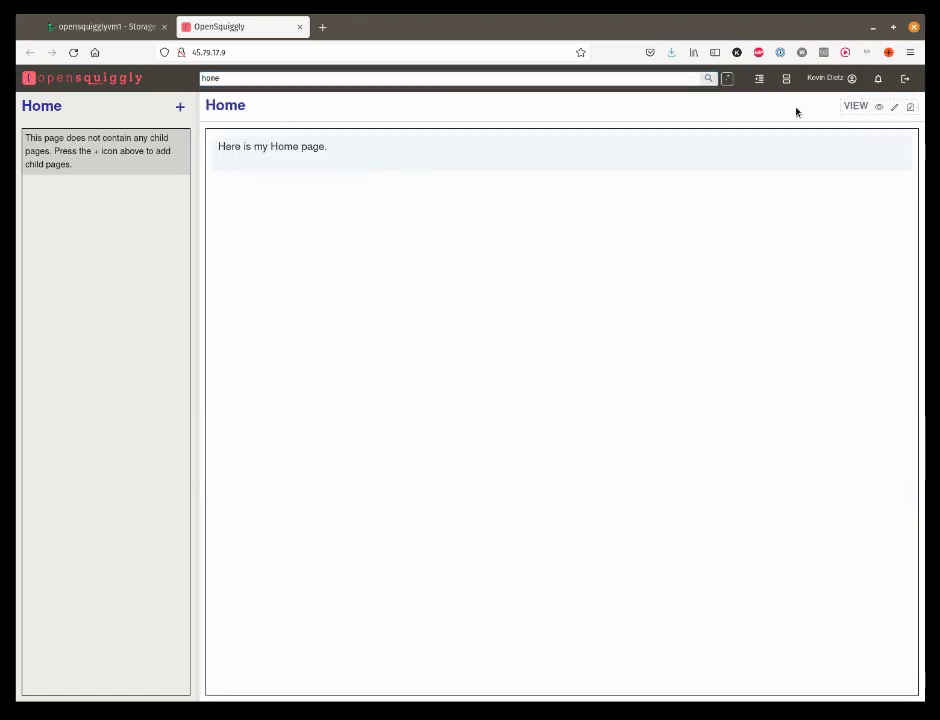
double_click(206, 78)
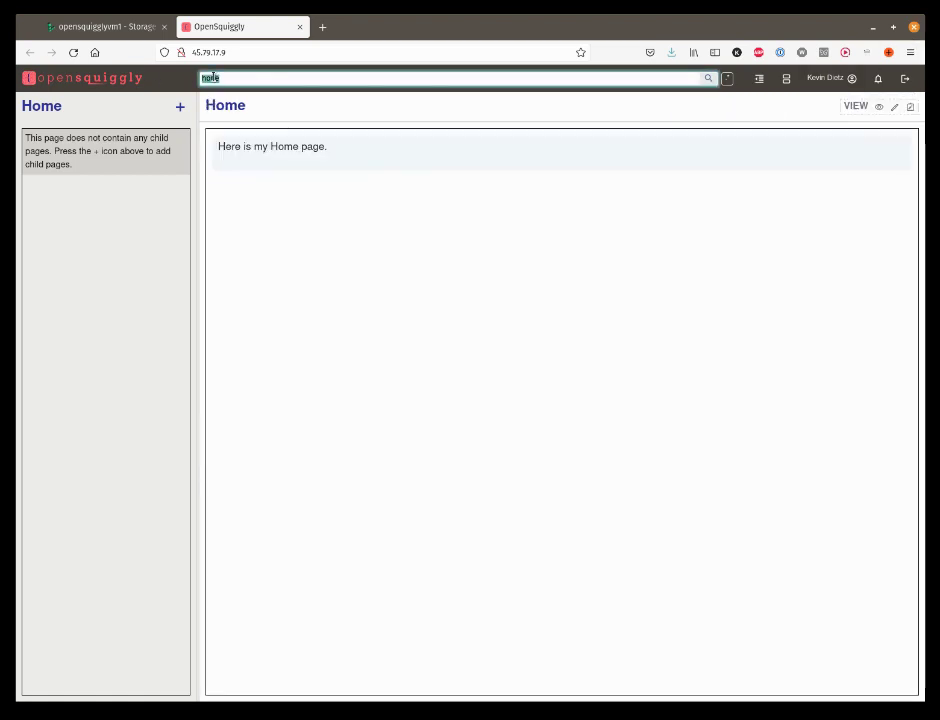
key("BackSpace")
Step: Add Personal Notes and Daily Logs as child topic pages of Home
left_click(180, 108)
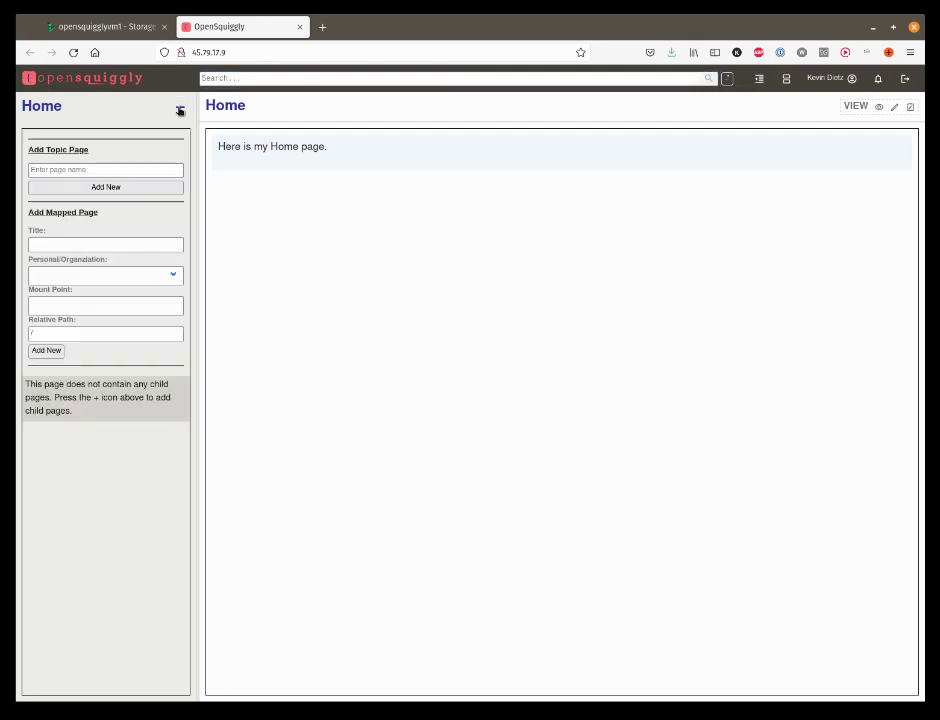
left_click(48, 172)
type("P")
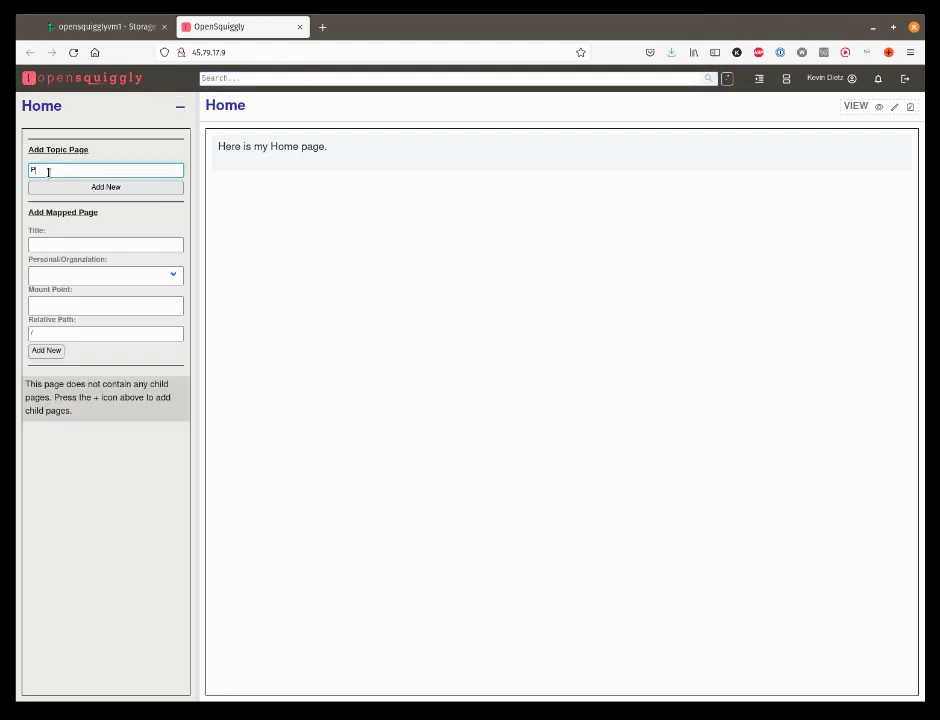
type("eson")
key("BackSpace")
key("BackSpace")
key("BackSpace")
type("rsonal Notes")
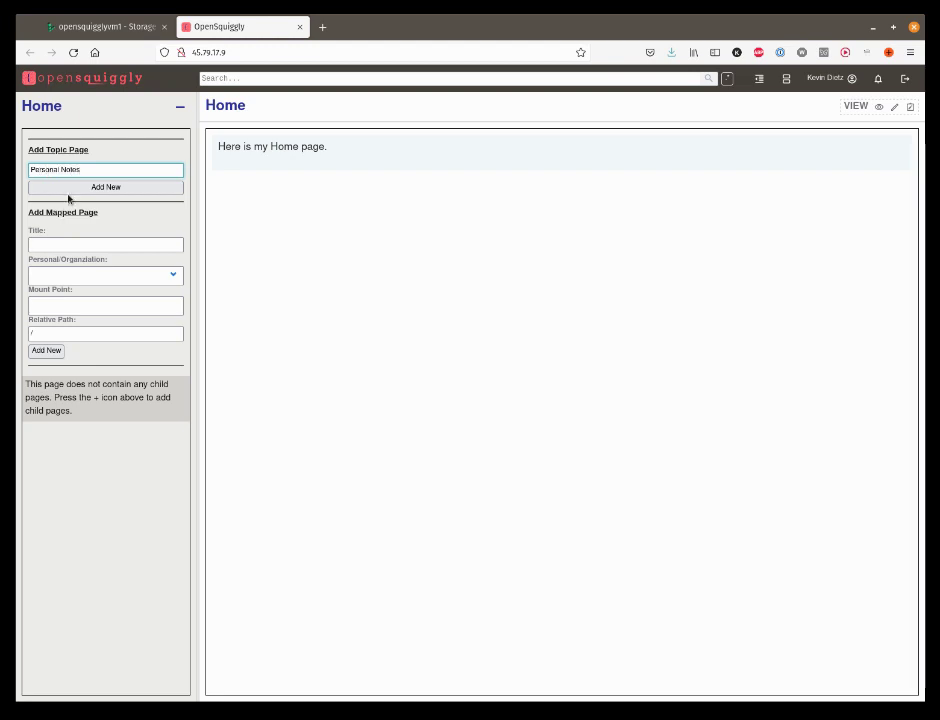
left_click(73, 189)
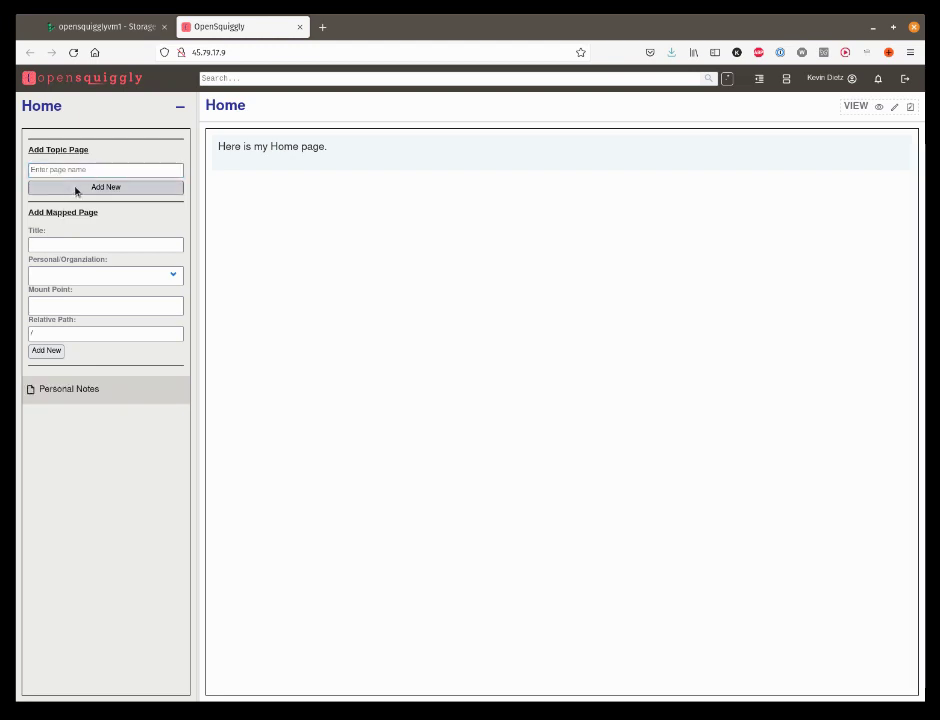
left_click(48, 171)
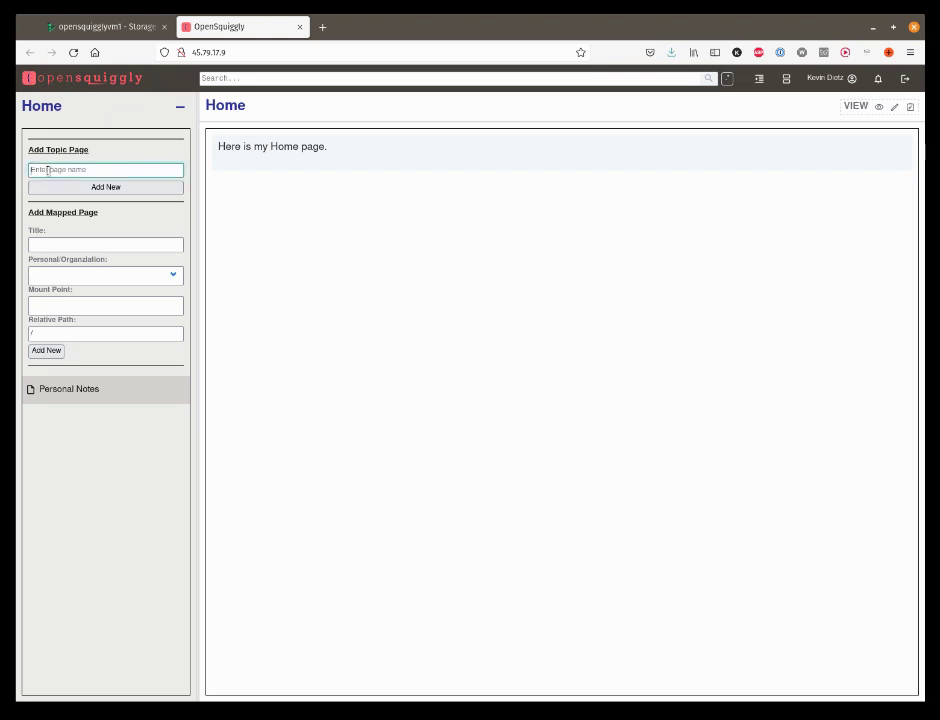
type("Daily To")
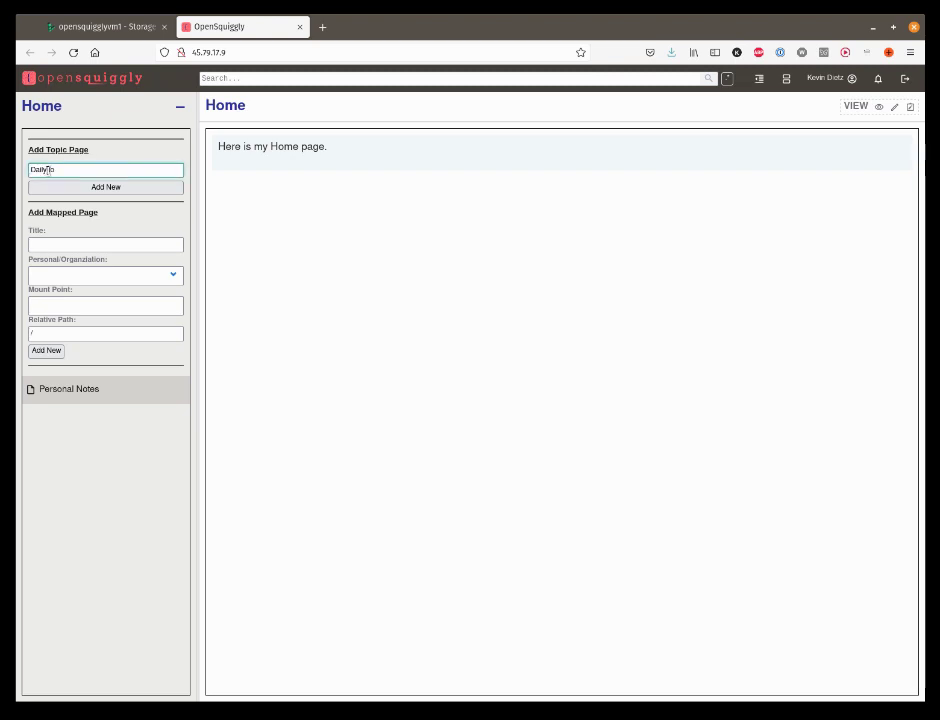
type("gs")
left_click(75, 185)
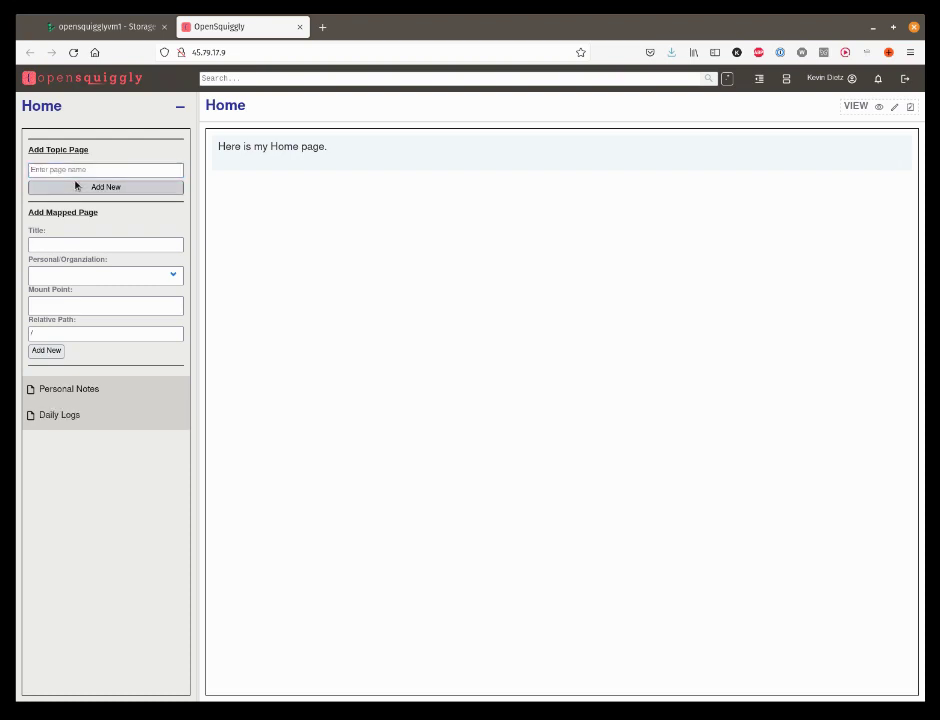
Step: Add an Other Repositories topic page and drag it to the top of the list
left_click(70, 170)
type("O")
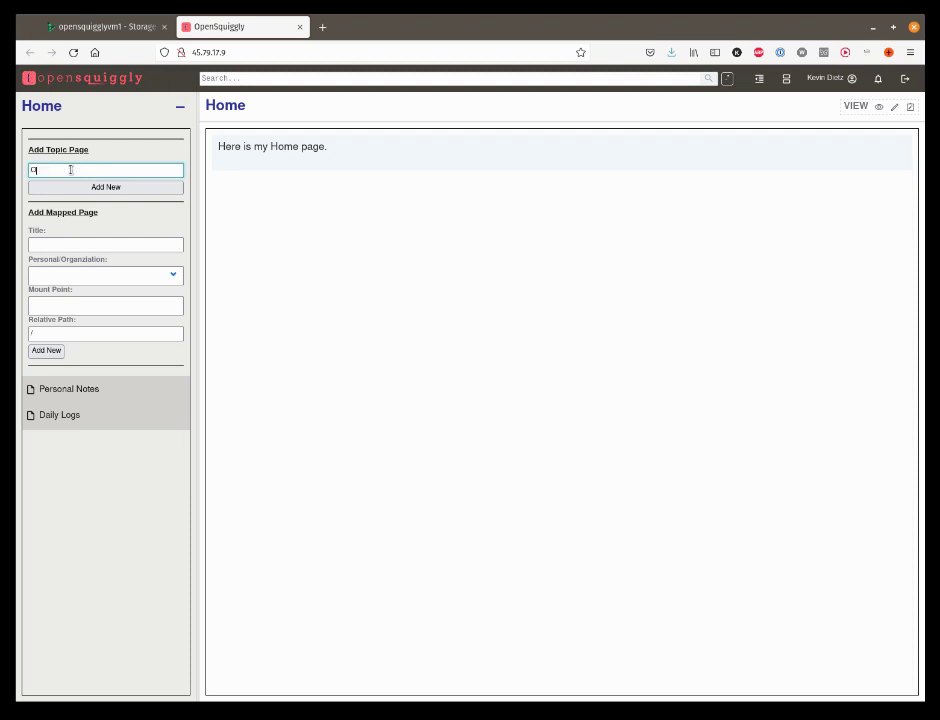
type("ther Rep")
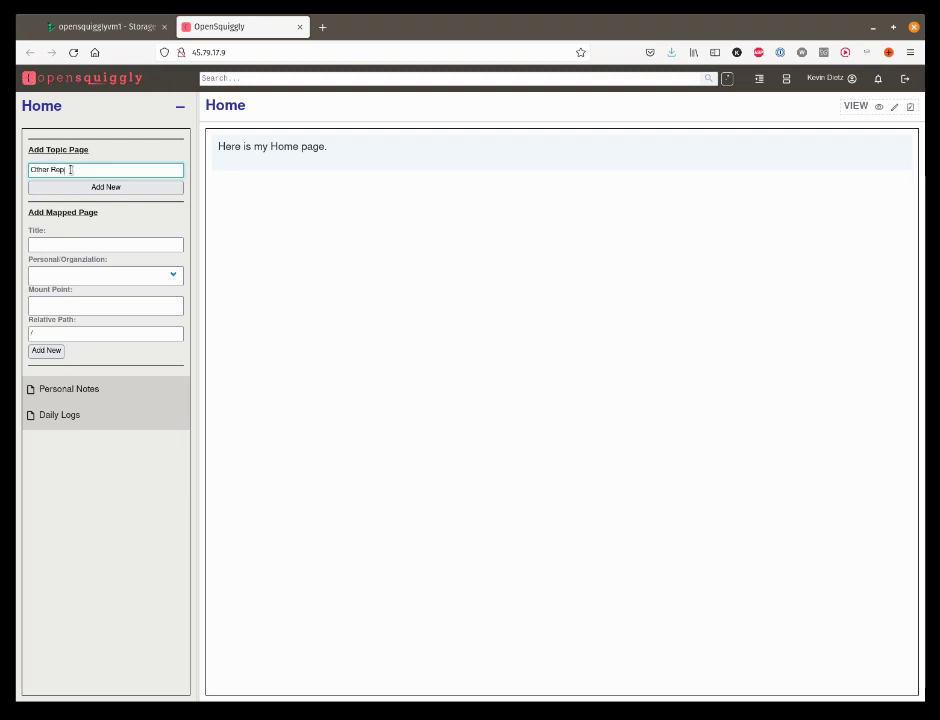
type("ositories")
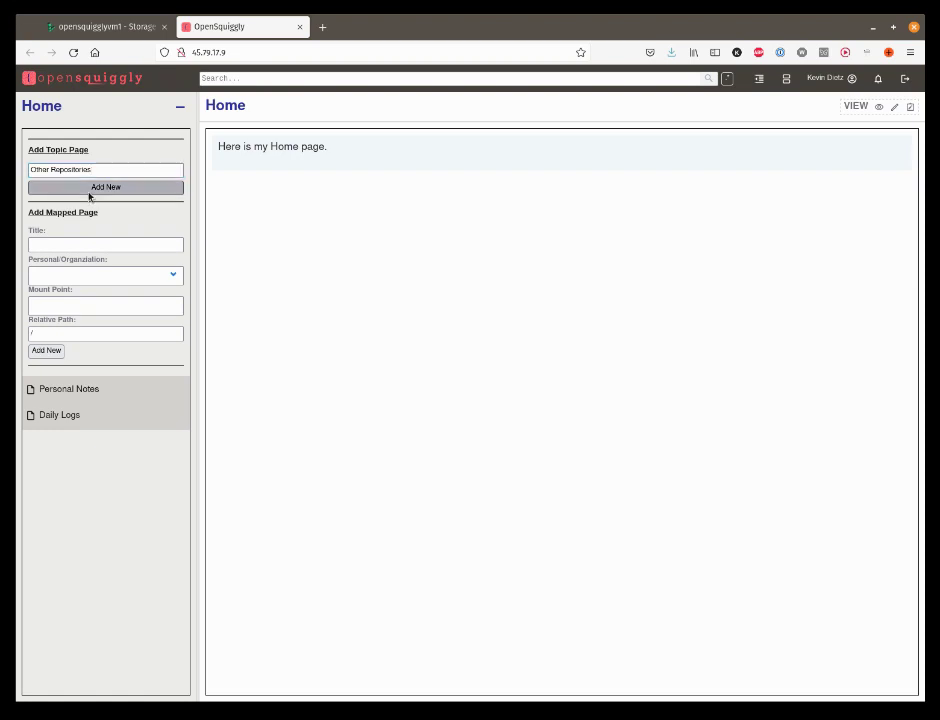
left_click(88, 196)
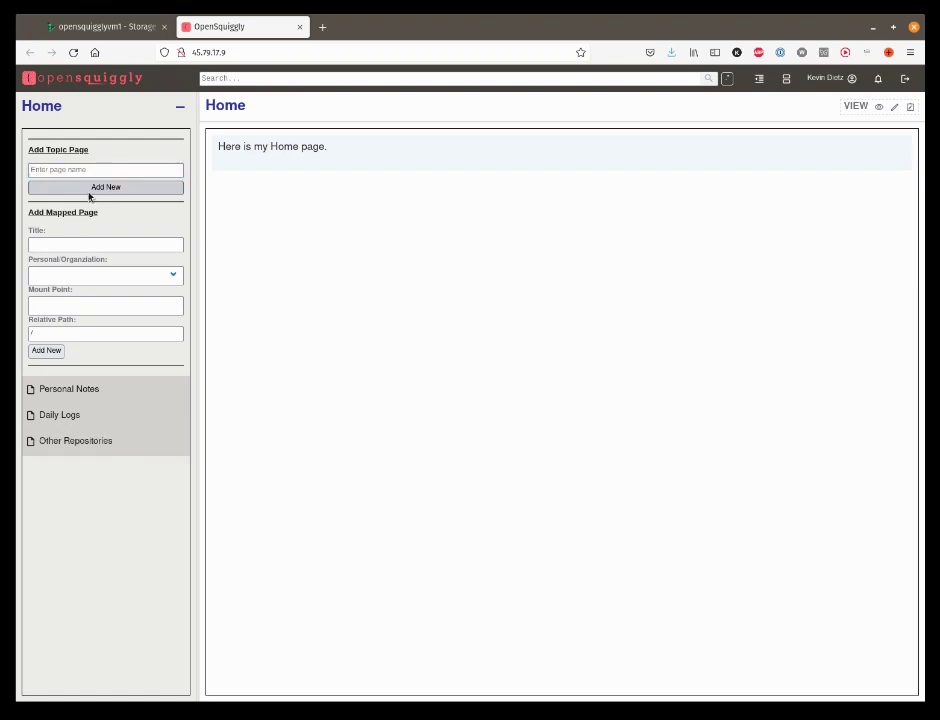
left_click(180, 106)
left_click_drag(86, 195, 128, 131)
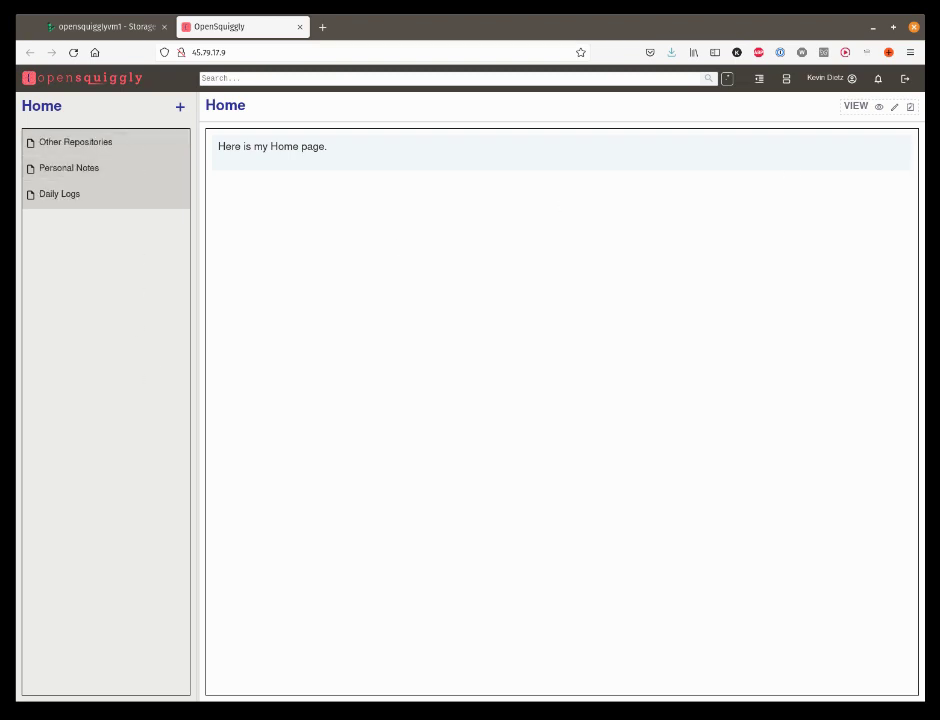
Step: Quick-add a mount point for statiqdev/CleanBlog.git under User Options › Mount Points
left_click(815, 78)
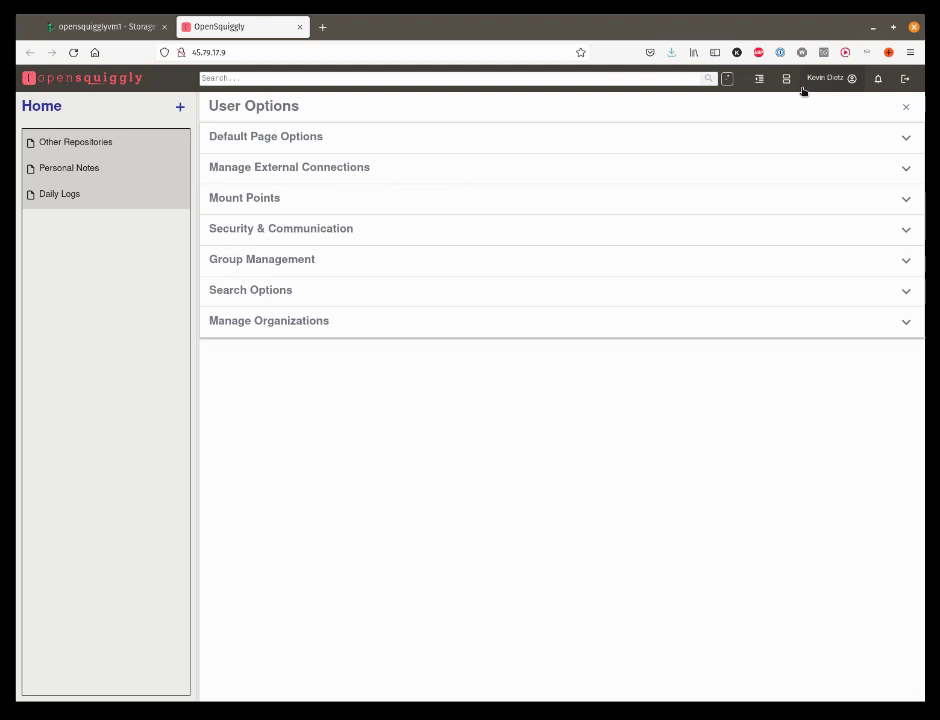
left_click(252, 202)
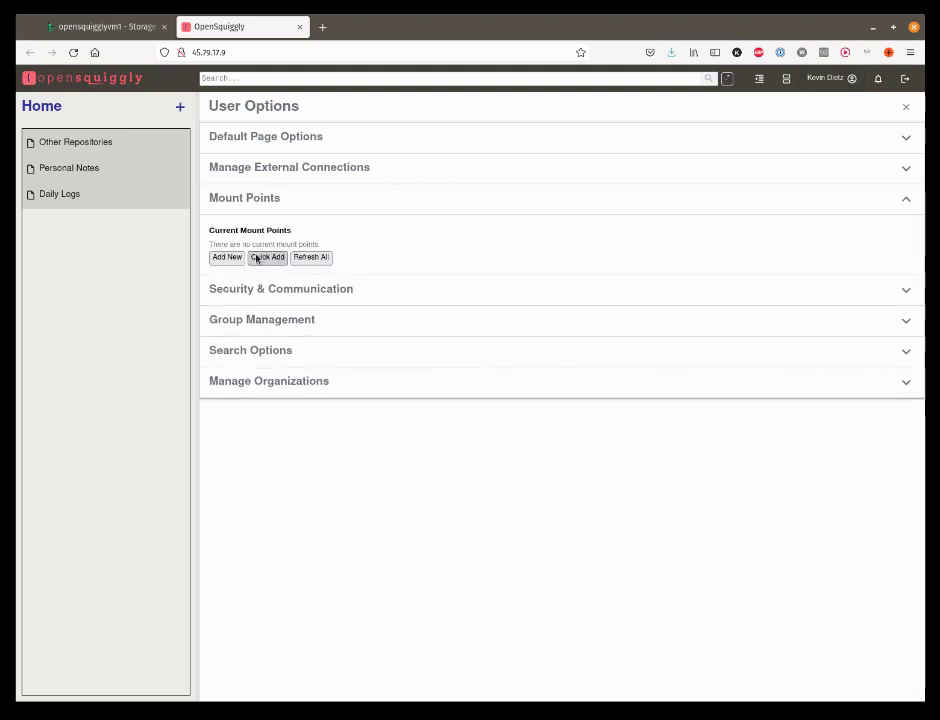
left_click(267, 257)
left_click(403, 291)
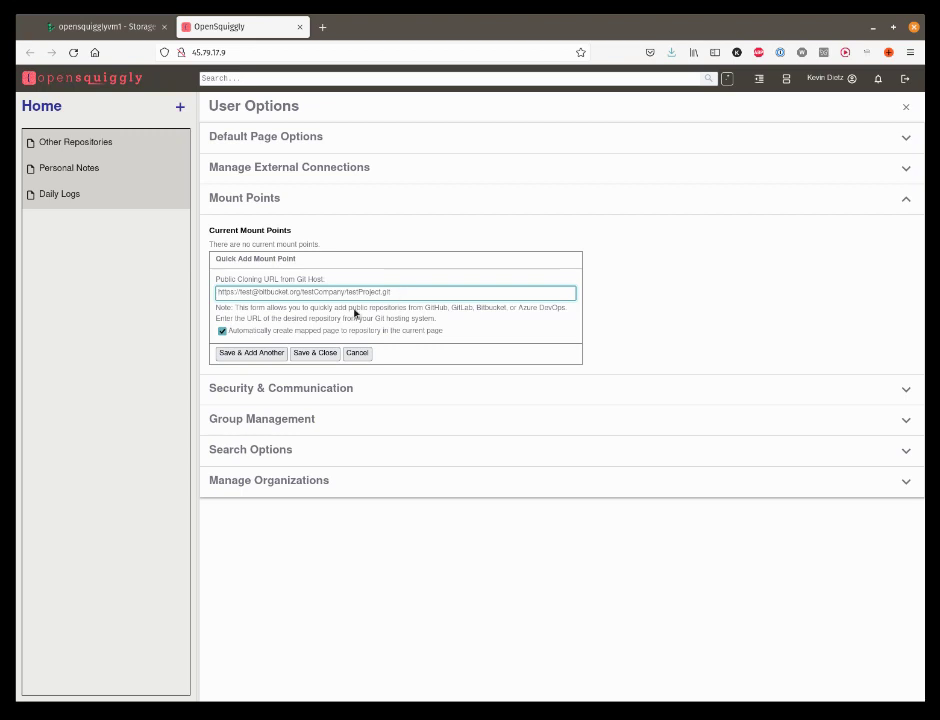
type("https://github.com/staticdev/CleanBlog.git")
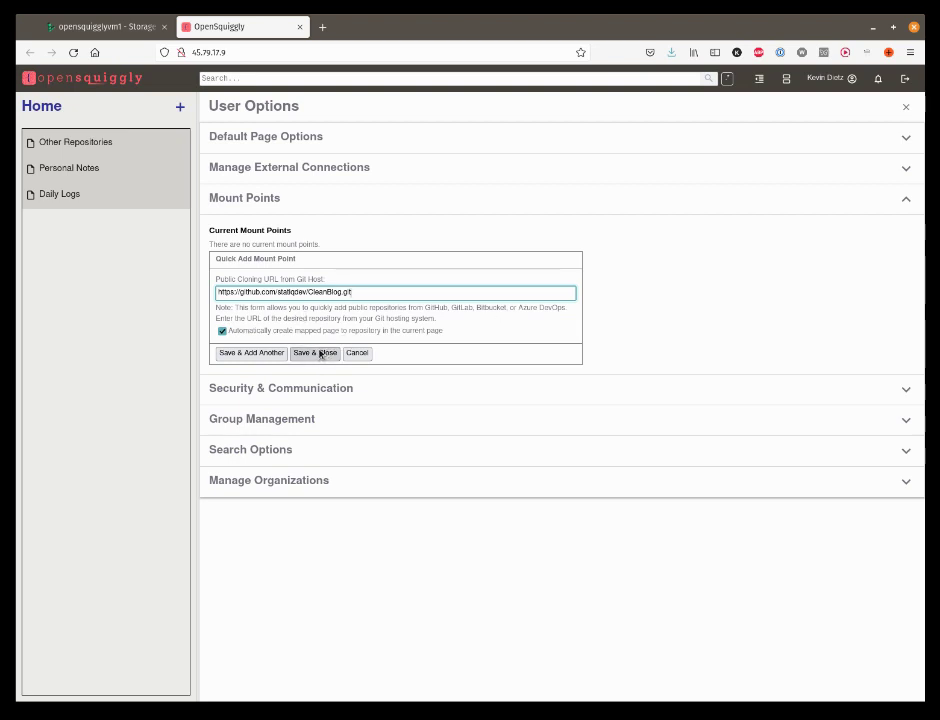
left_click(318, 353)
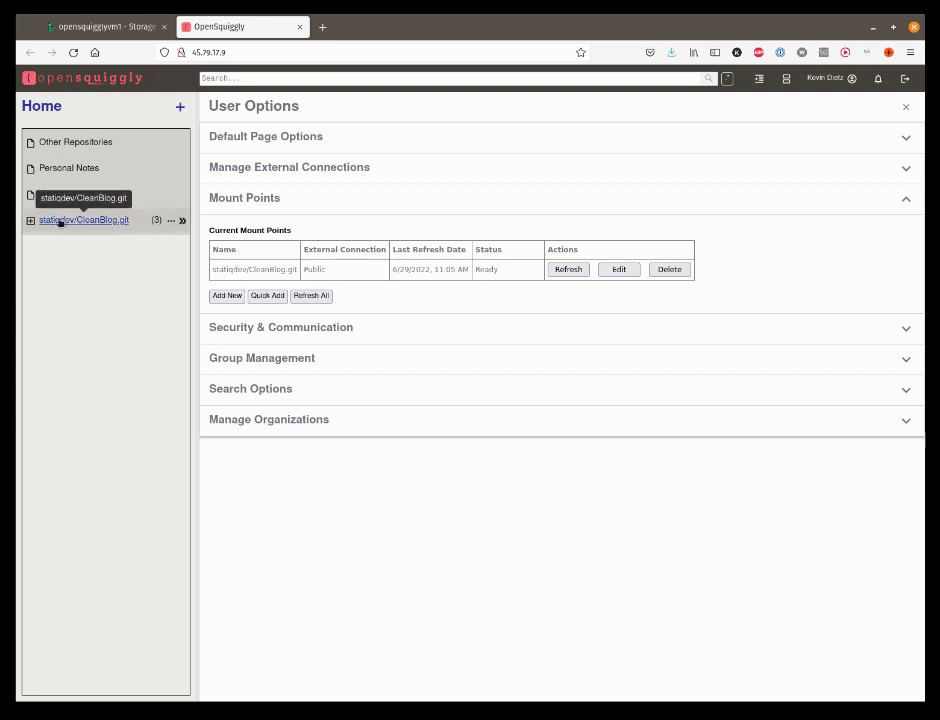
left_click(226, 296)
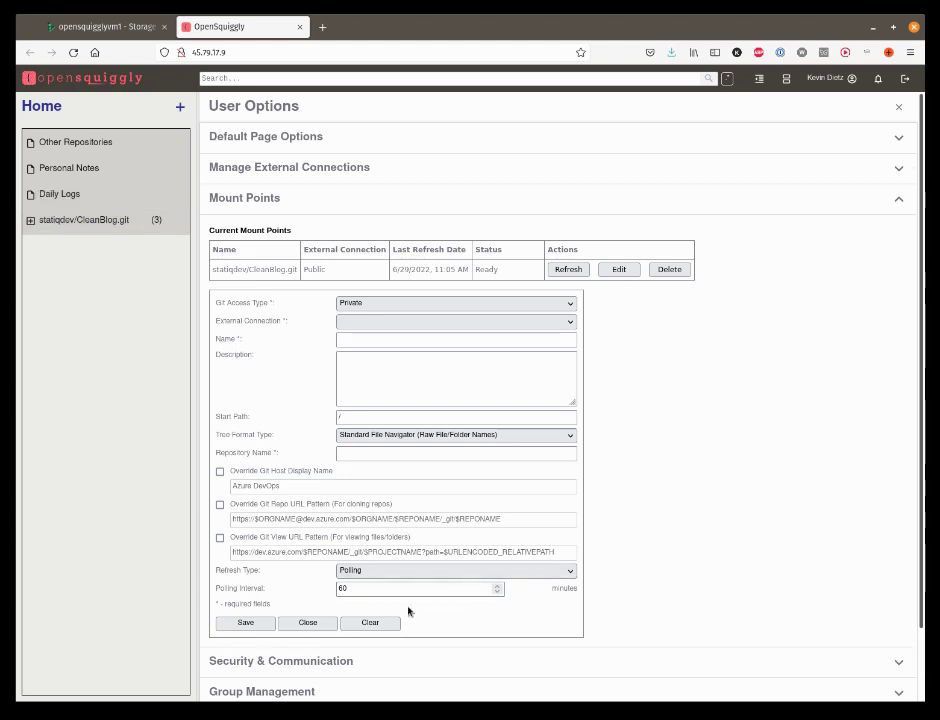
left_click(308, 622)
left_click(179, 107)
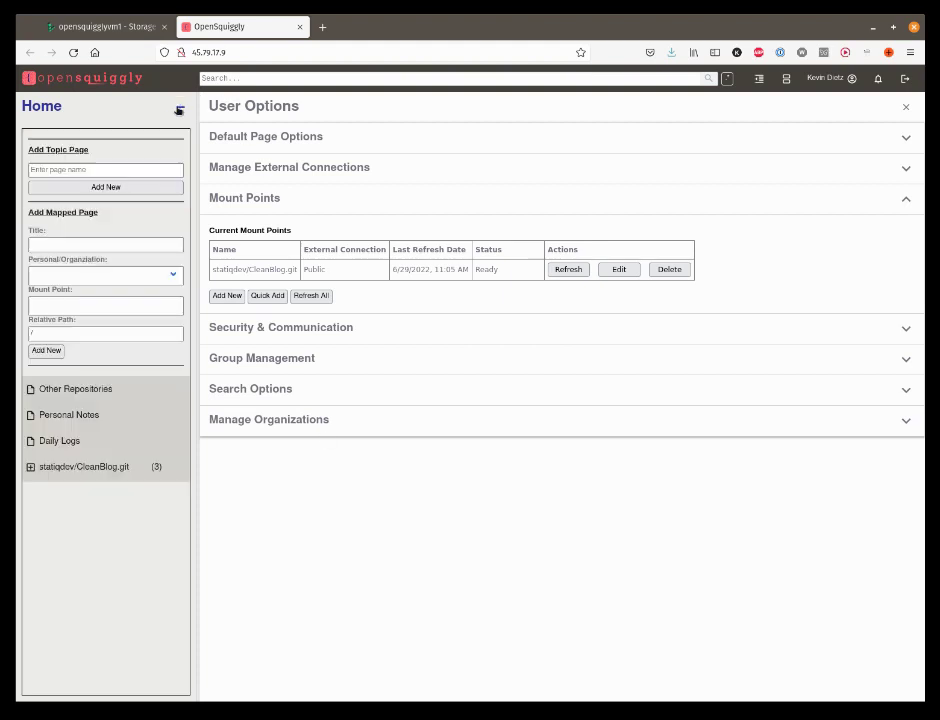
left_click(173, 274)
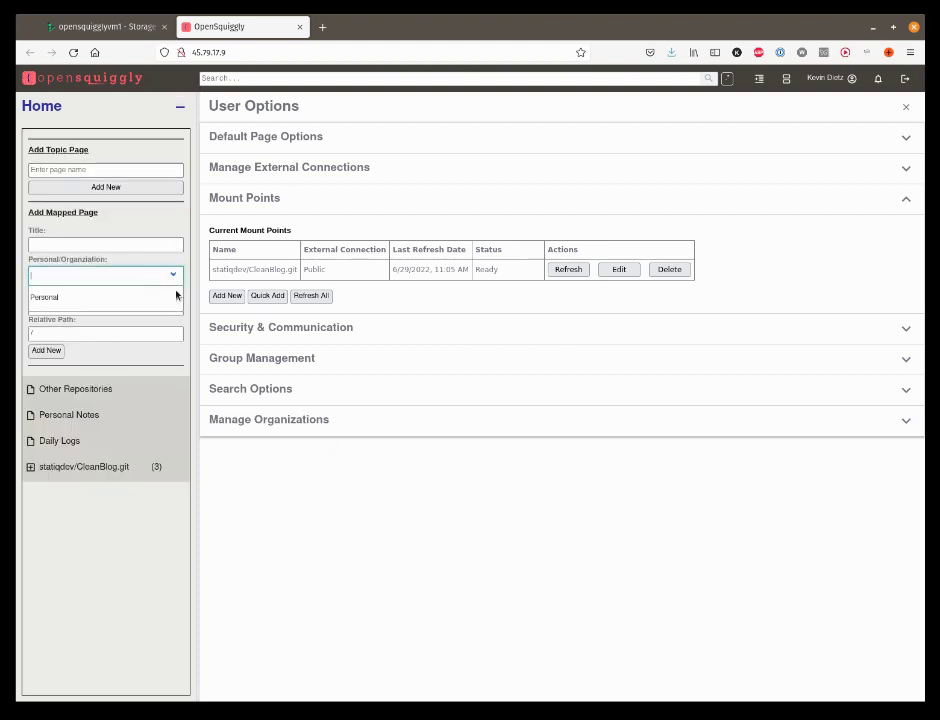
left_click(92, 298)
left_click(169, 306)
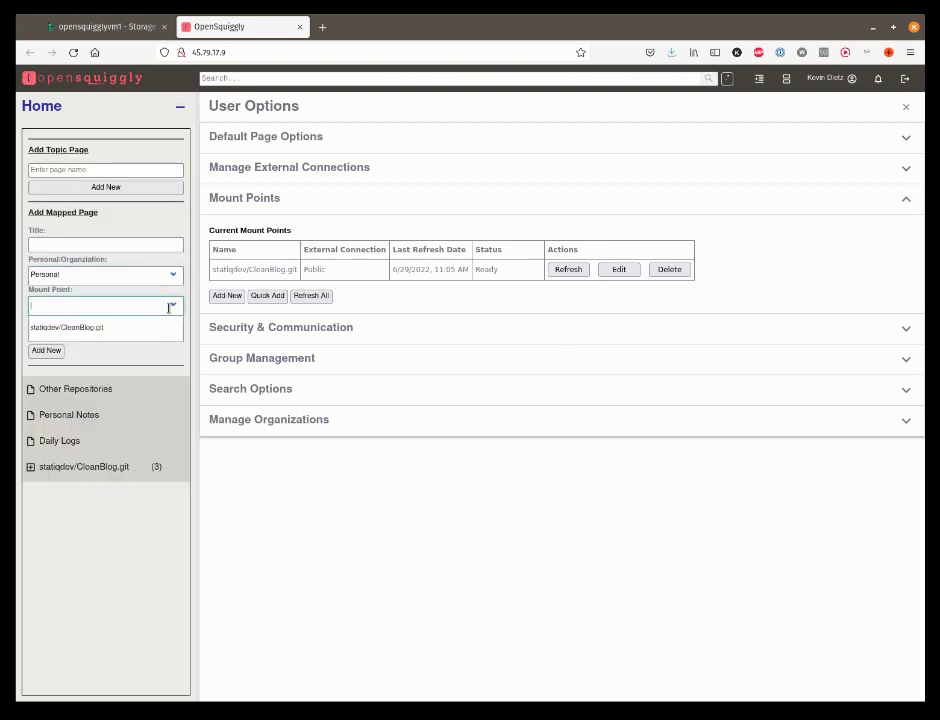
left_click(96, 328)
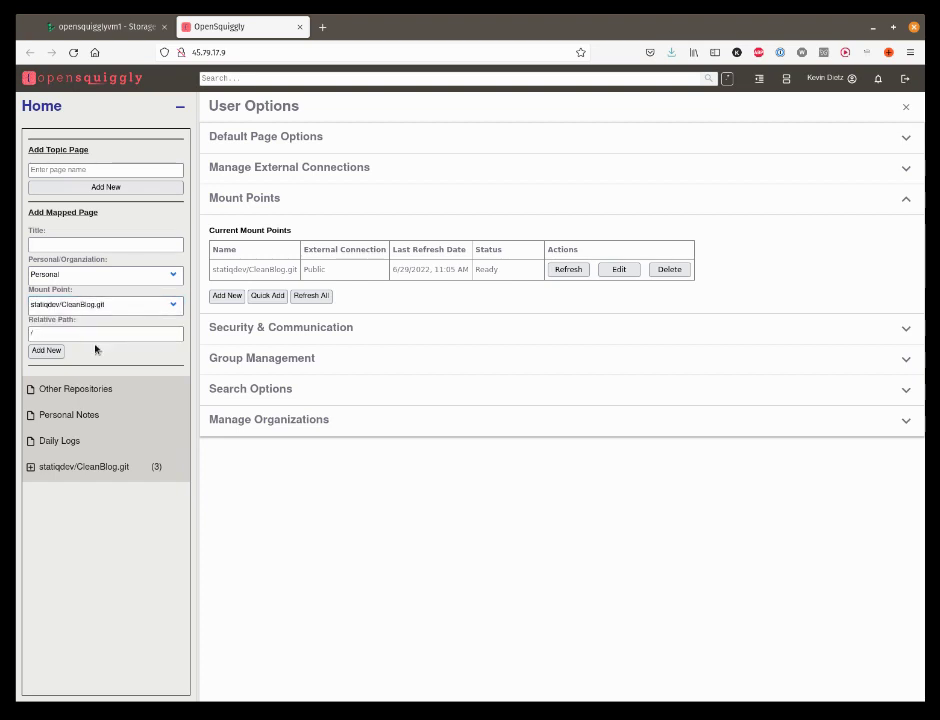
left_click(182, 107)
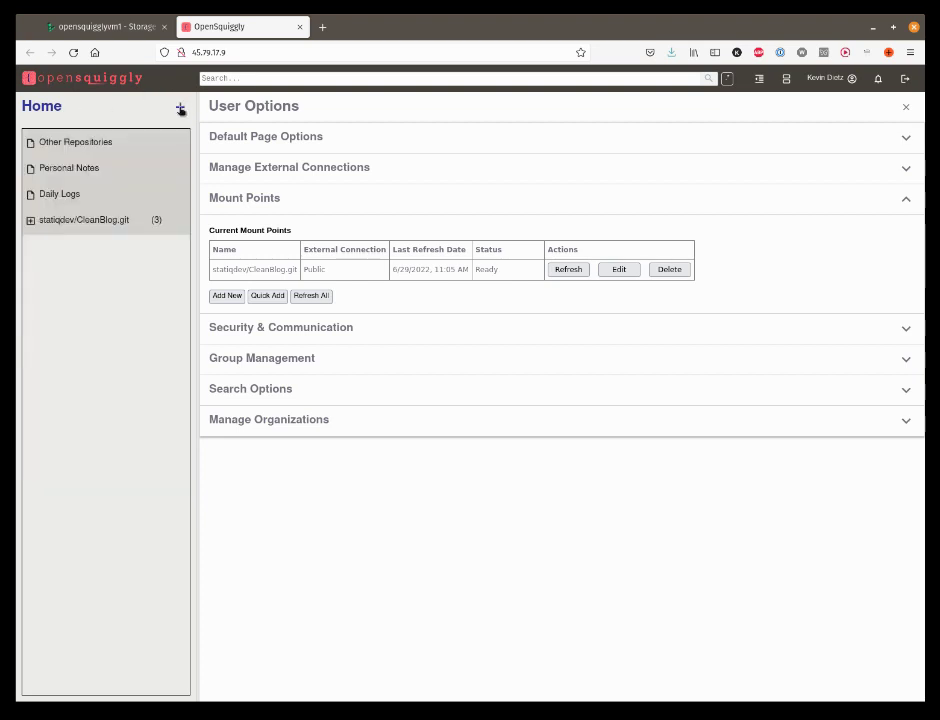
Step: Quick-add mount points for the Docable.git and Statiq.Docs.git repositories
left_click(274, 296)
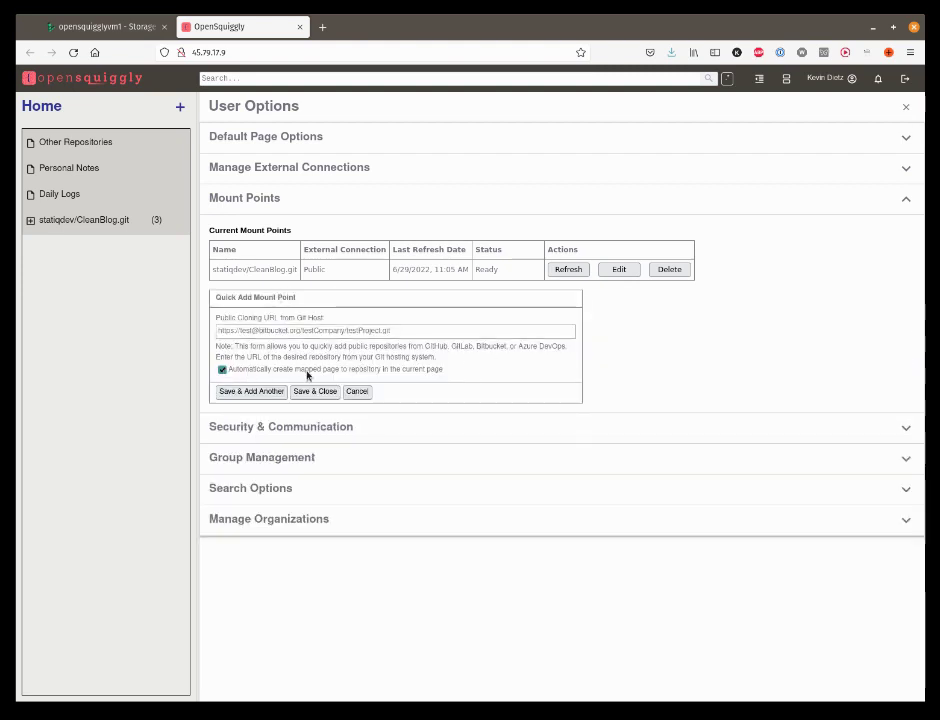
left_click(399, 331)
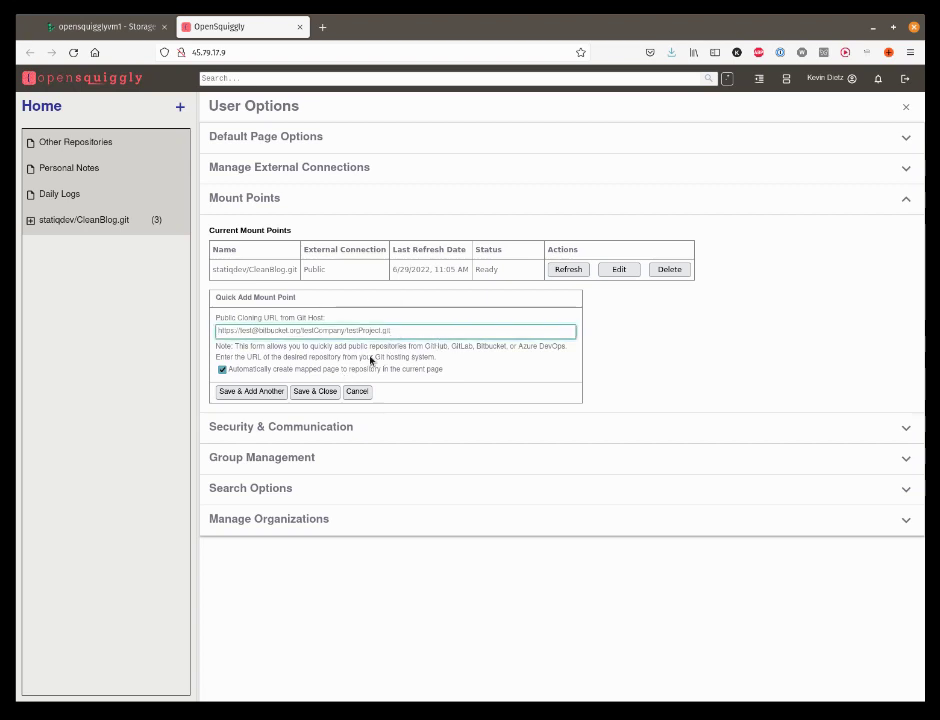
type("https://github.com/statiqdev/Docable.git")
left_click(311, 391)
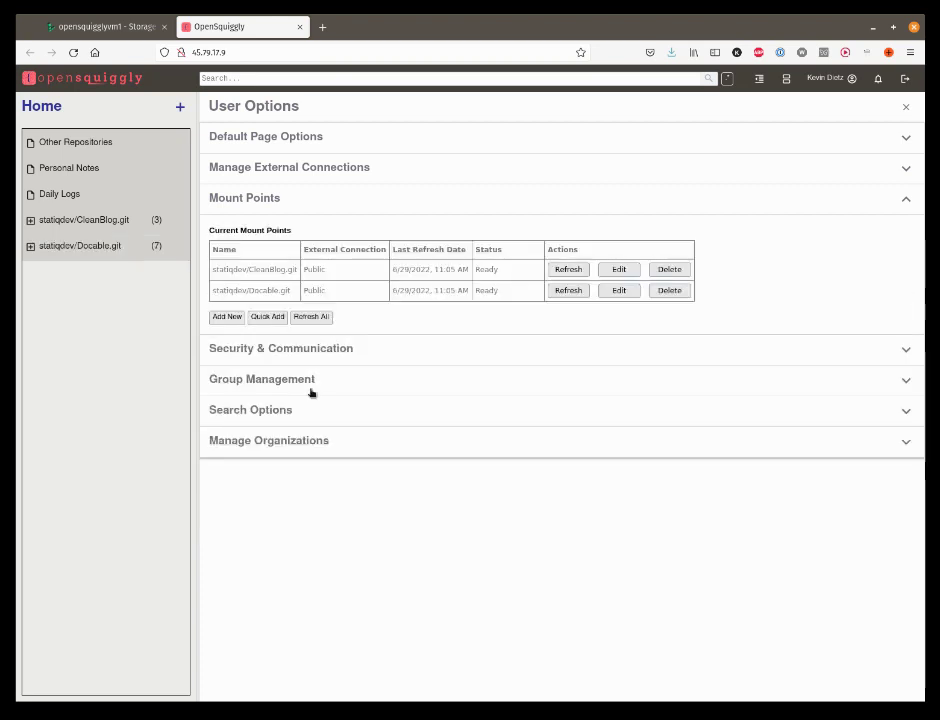
left_click(270, 319)
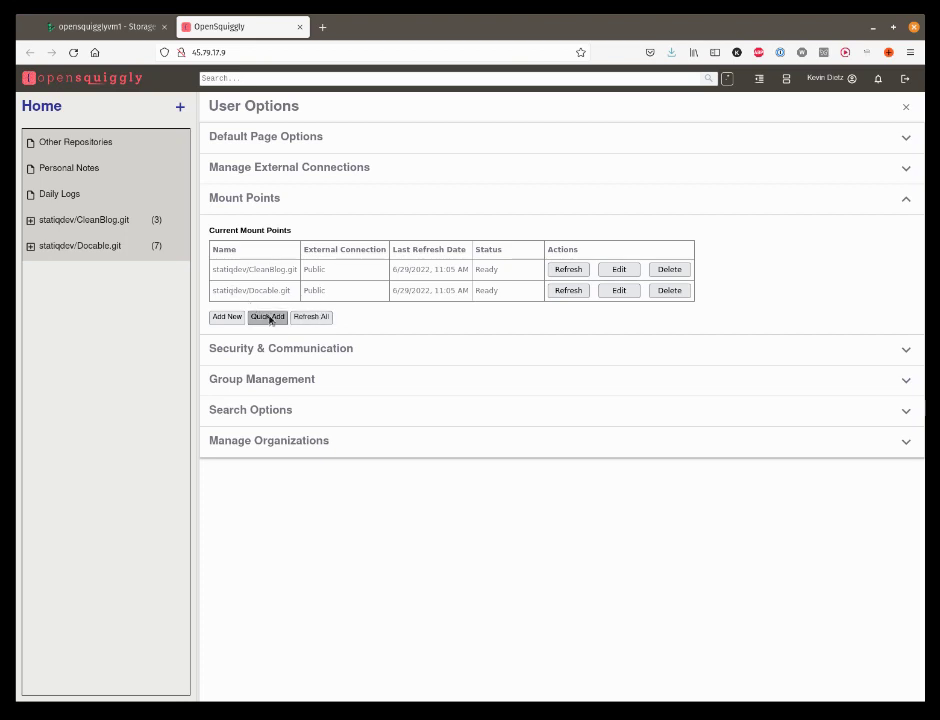
left_click(397, 352)
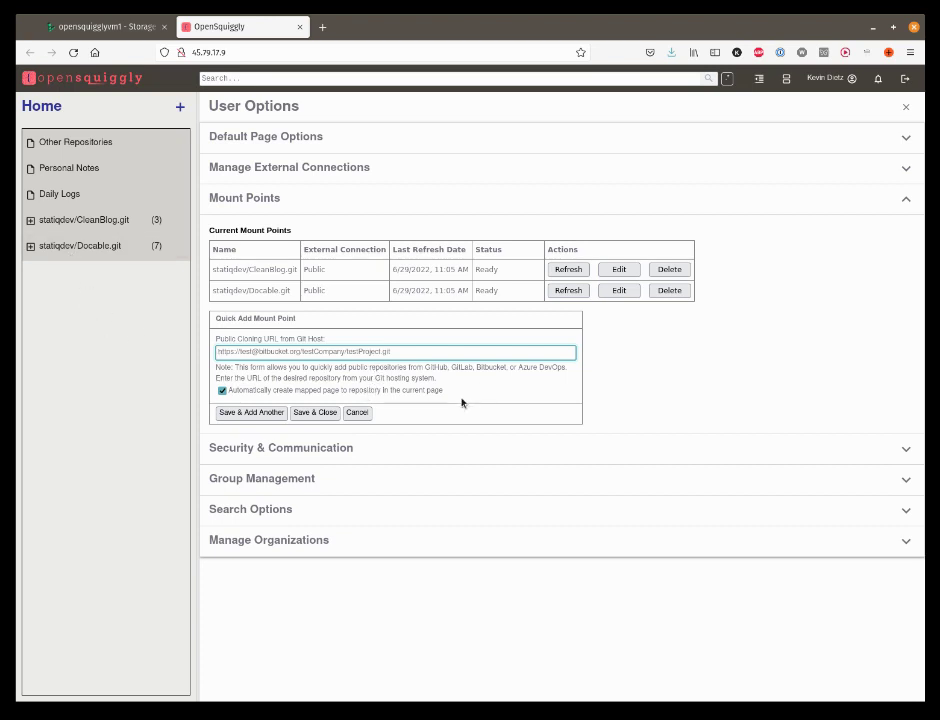
type("https://github.com/statiqdev/Statiq.Docs.git")
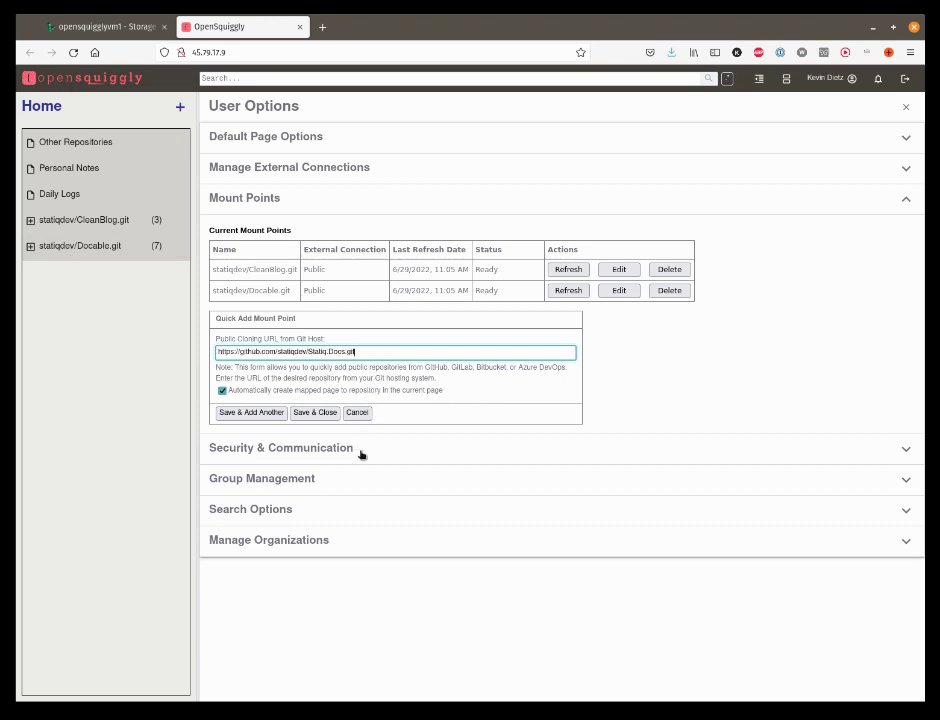
left_click(313, 412)
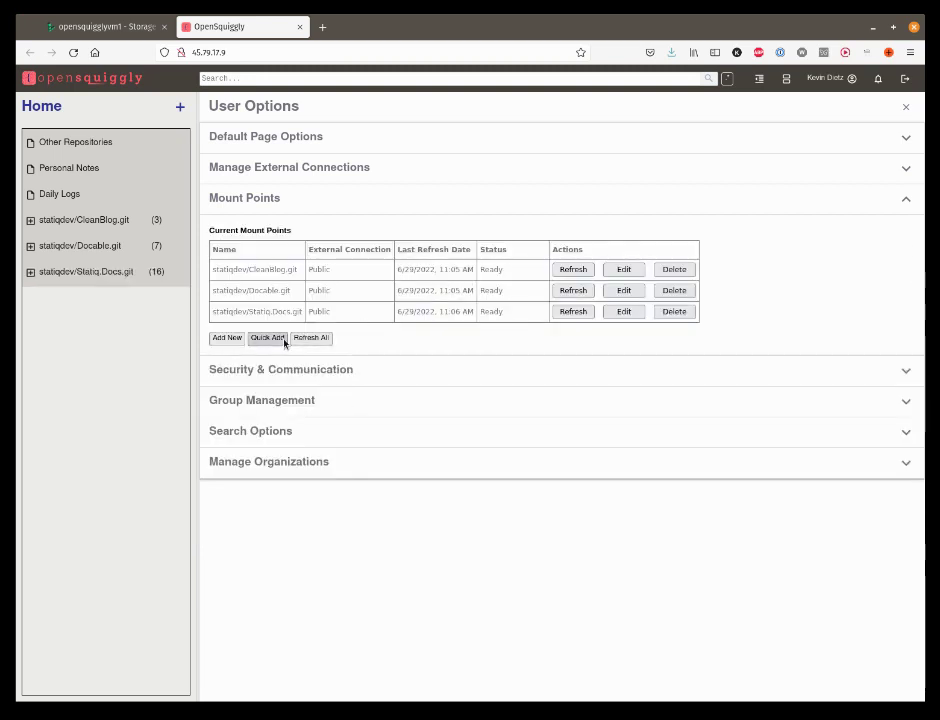
Step: Quick-add a mount point for statiqdev/Statiq.Framework.git and collapse Mount Points
left_click(267, 338)
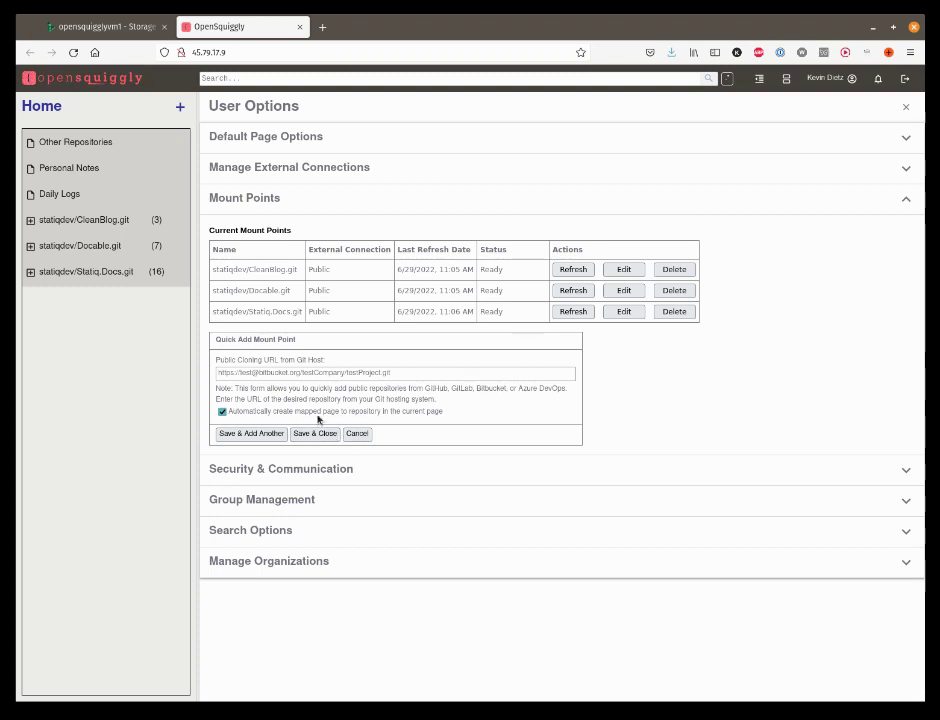
left_click(361, 372)
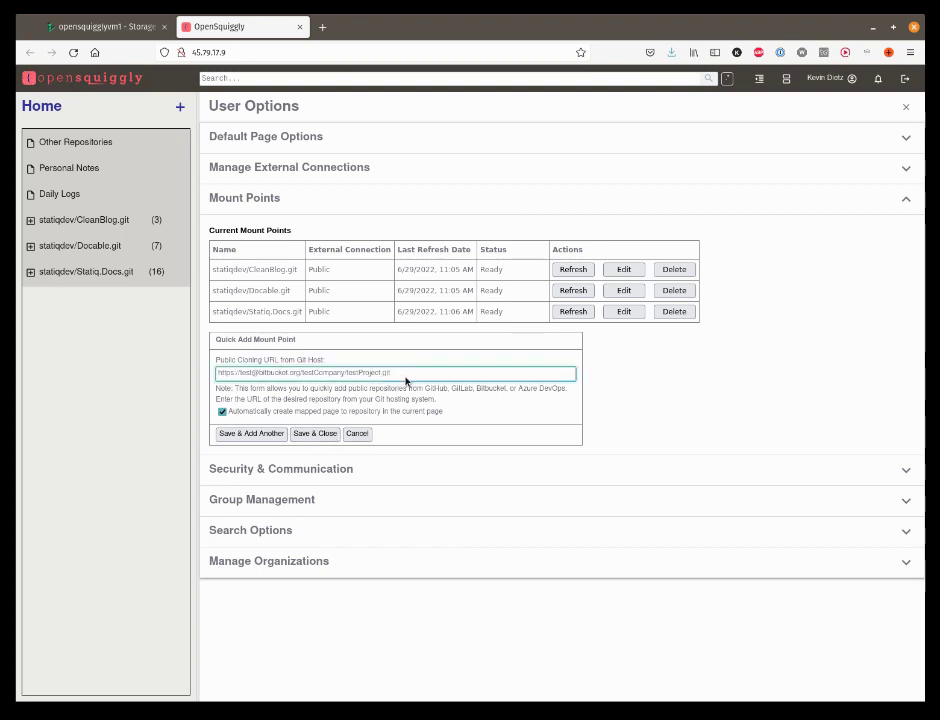
type("https://github.com/statiqdev/Statiq.Framework.git")
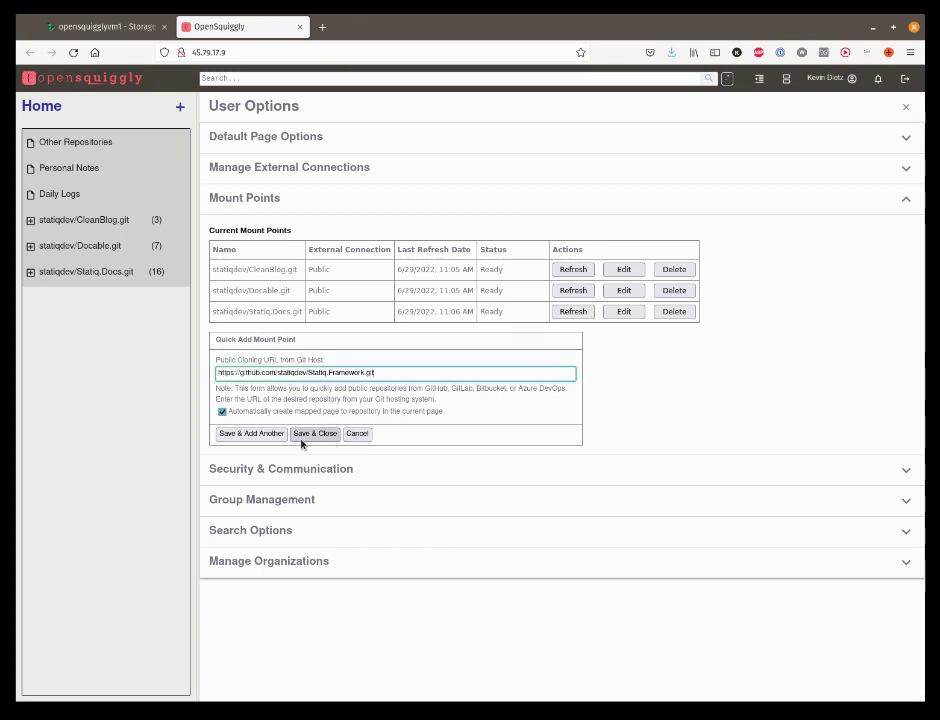
left_click(309, 434)
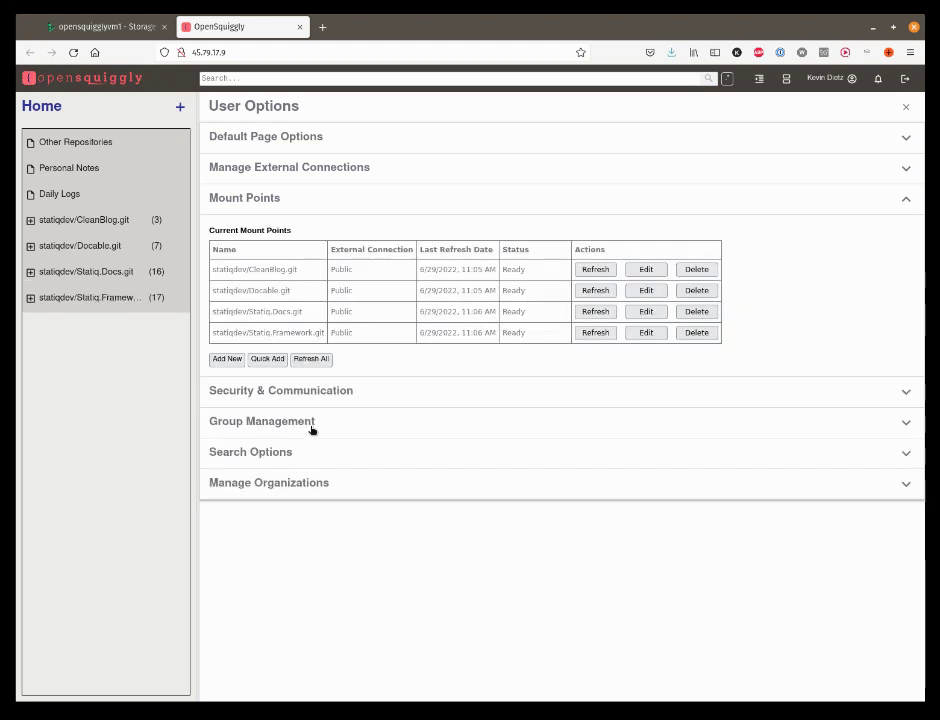
left_click(904, 199)
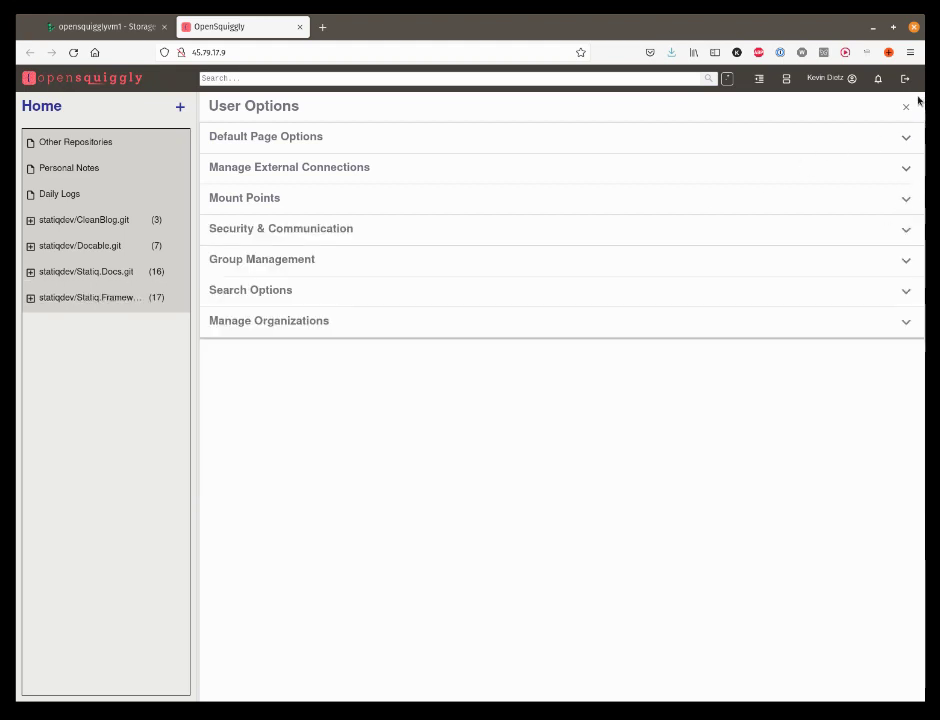
Step: Nest Docable.git, Statiq.Docs.git and Statiq.Framework.git under Other Repositories
left_click(903, 106)
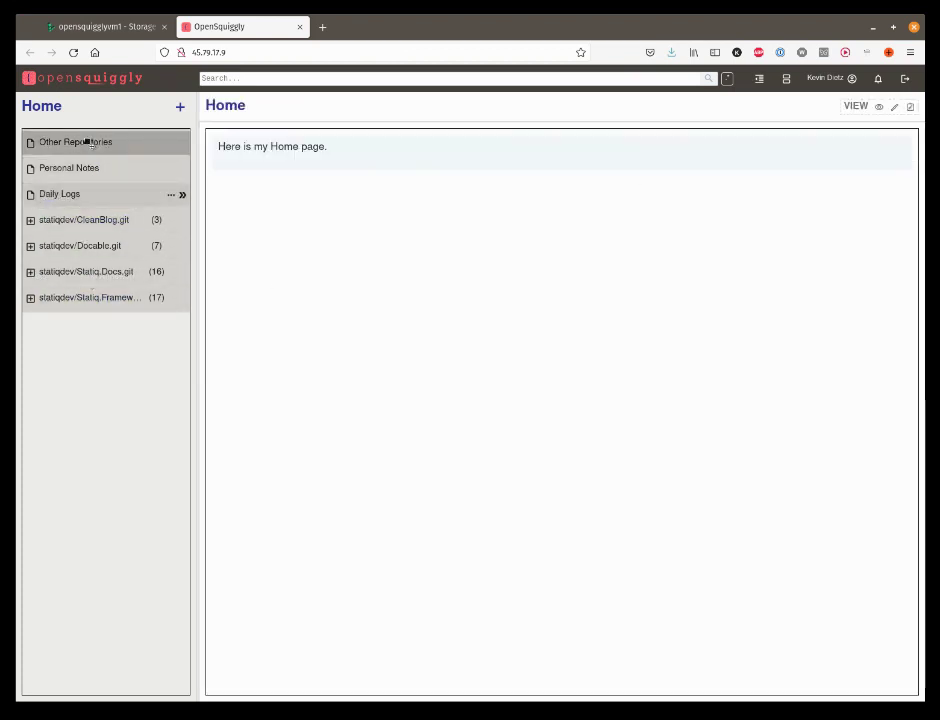
left_click_drag(88, 221, 87, 146)
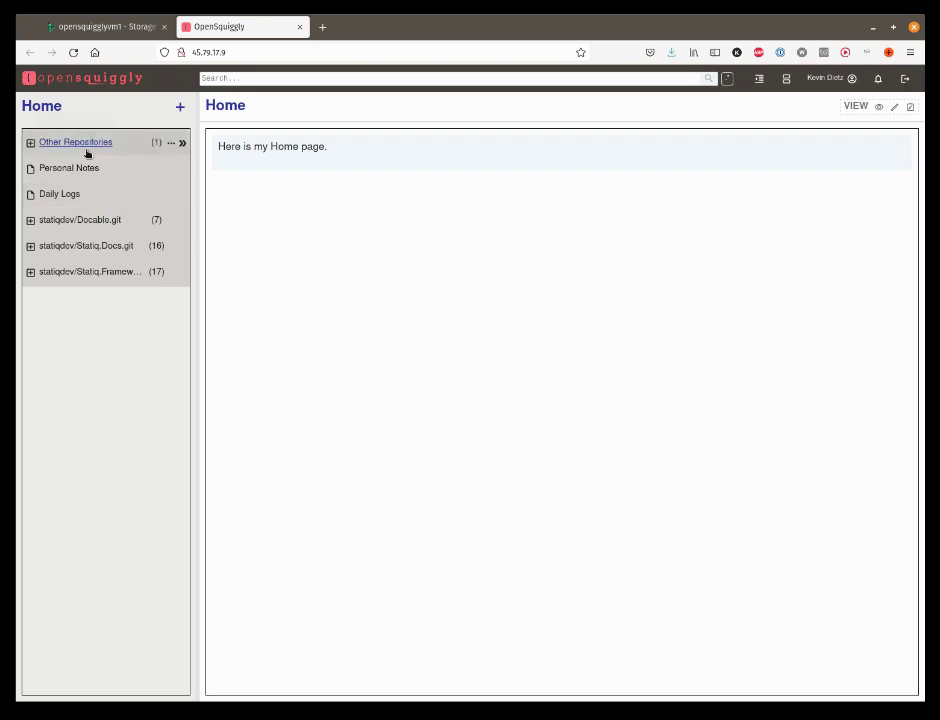
left_click_drag(87, 221, 92, 148)
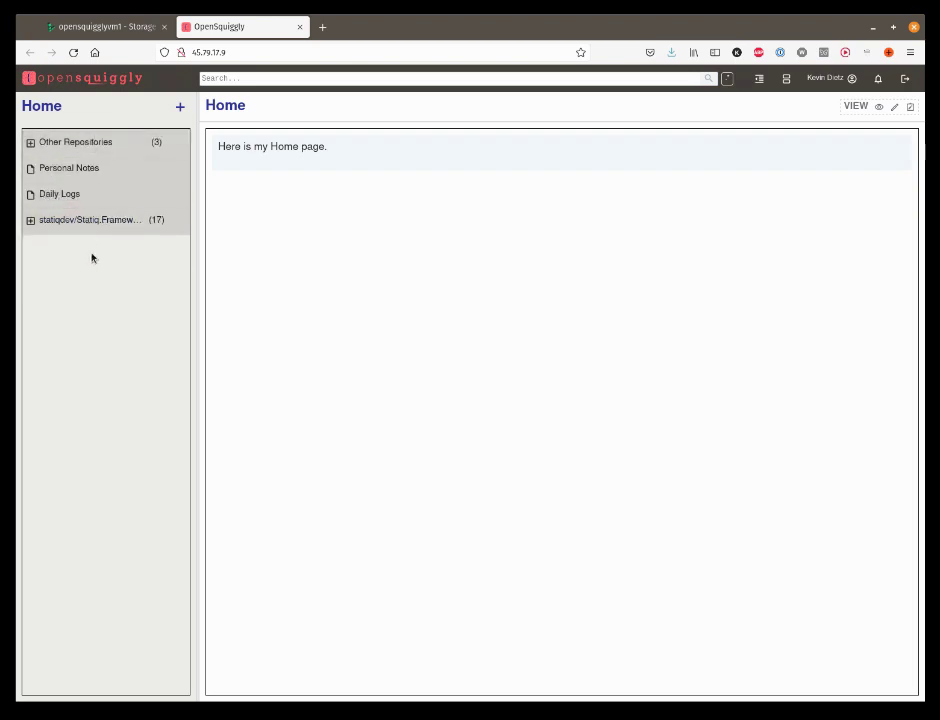
left_click_drag(96, 221, 108, 146)
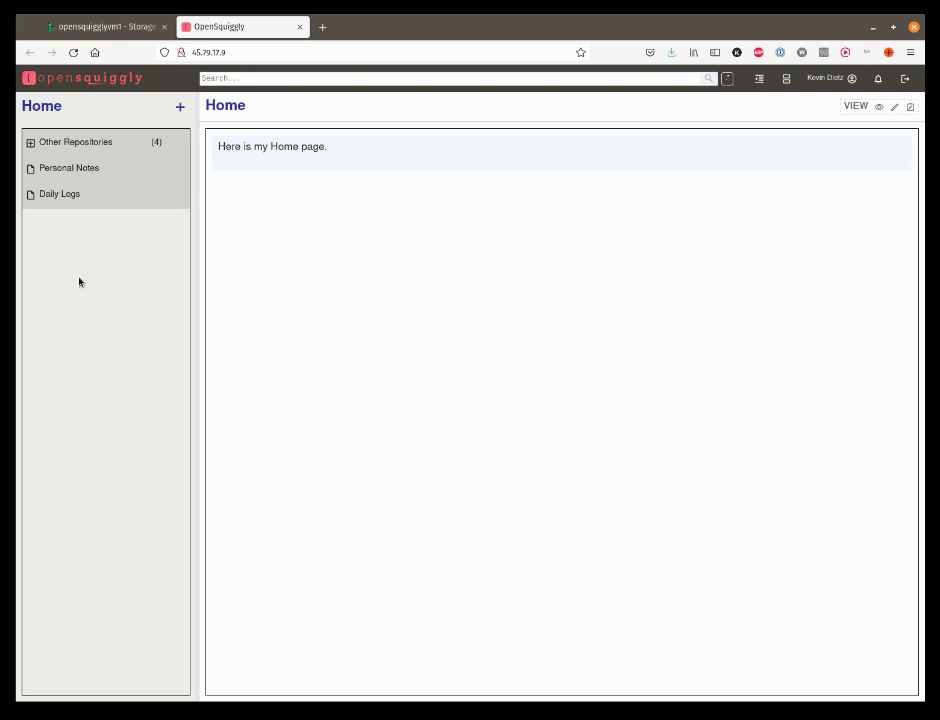
Step: Expand Other Repositories and open the Statiq.Framework.git repository
left_click(30, 142)
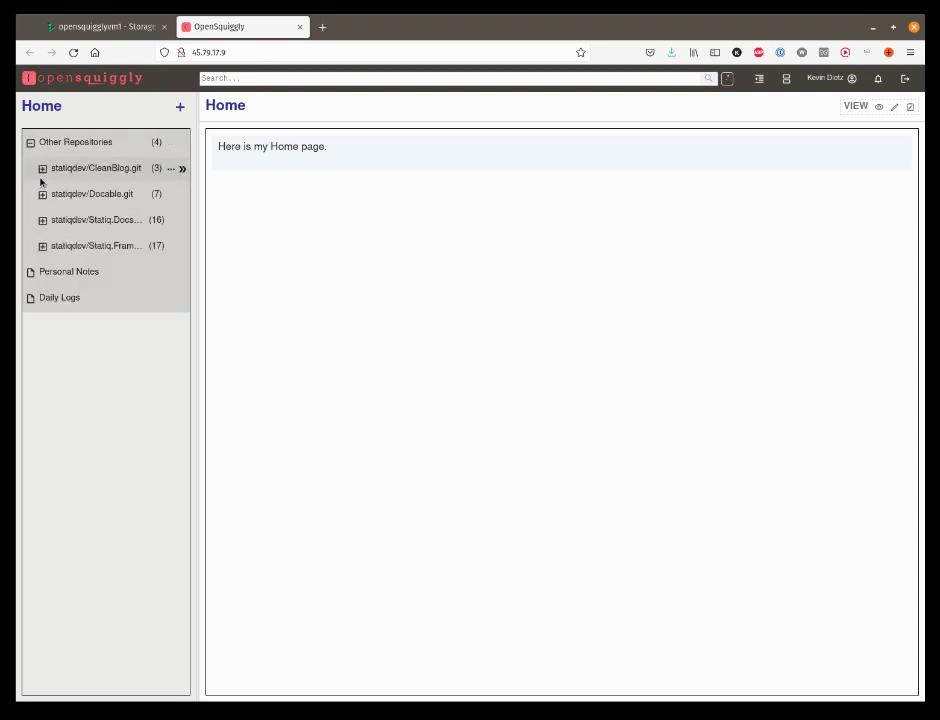
left_click(42, 168)
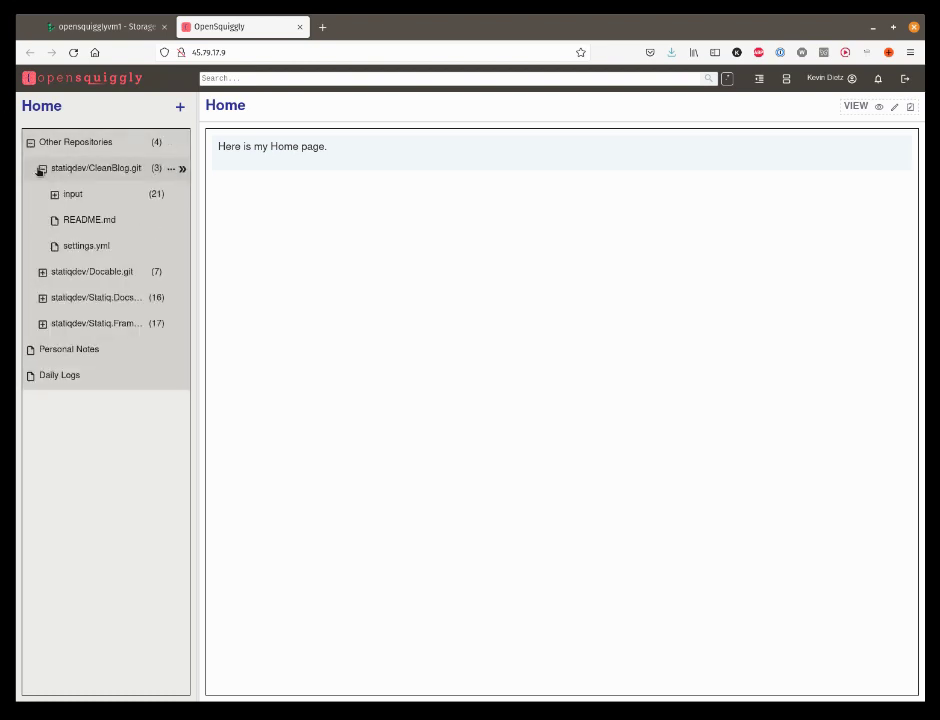
left_click(41, 168)
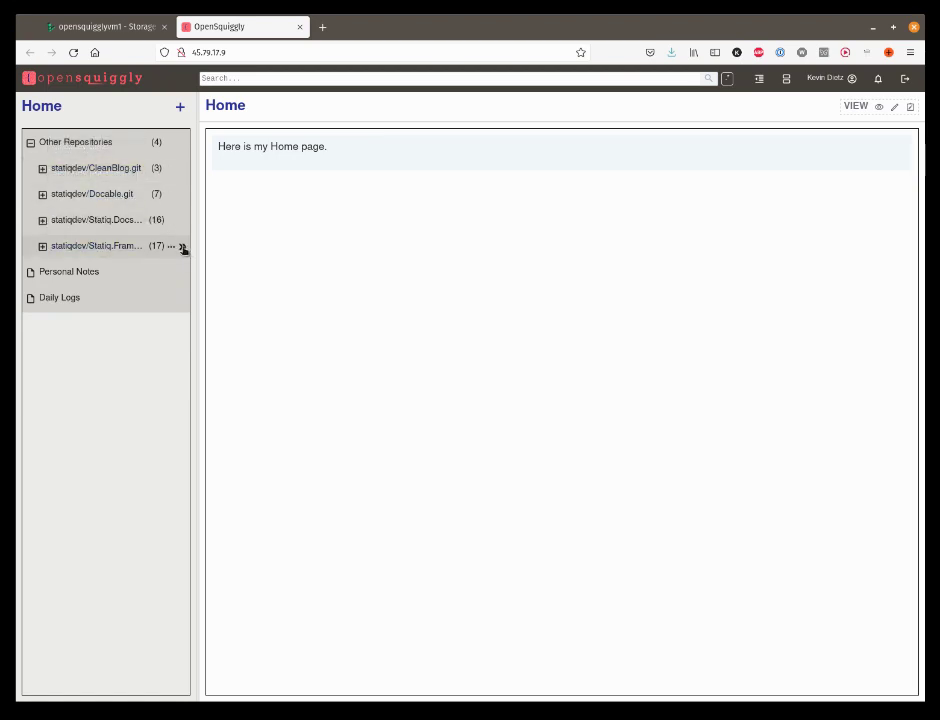
left_click(183, 247)
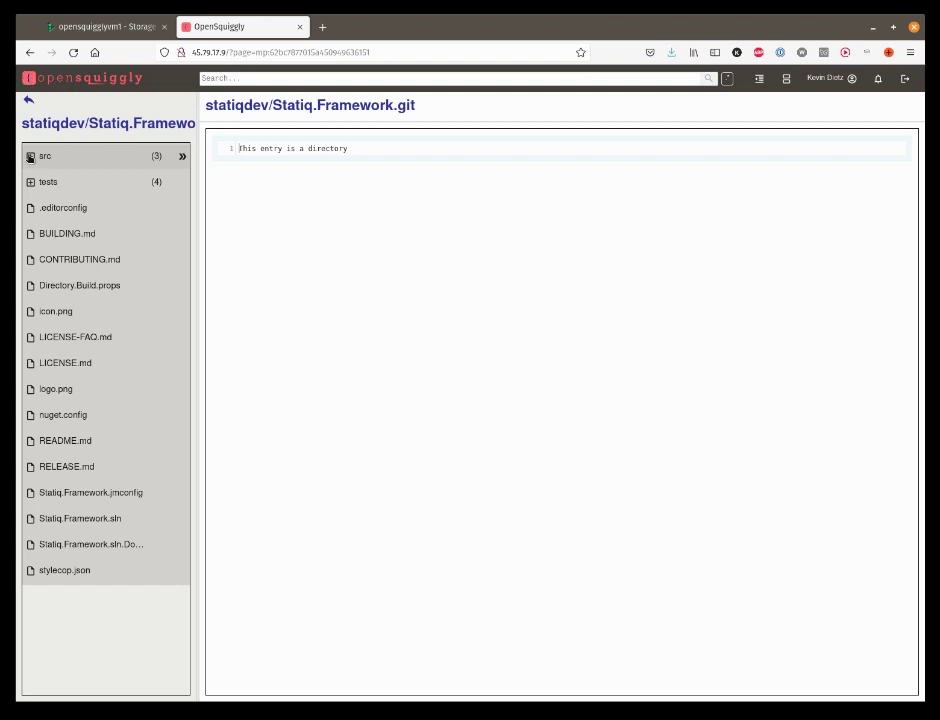
Step: Drill into src › core › Statiq.App › Bootstrapper and view BoostrapperShortcodeExtensions.cs
left_click(30, 156)
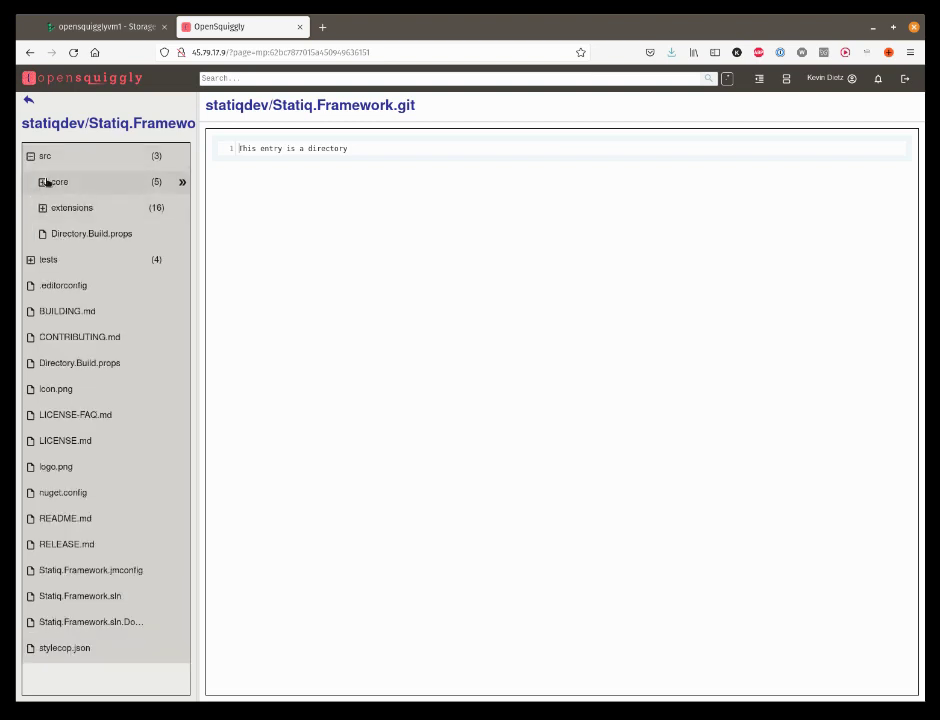
left_click(43, 183)
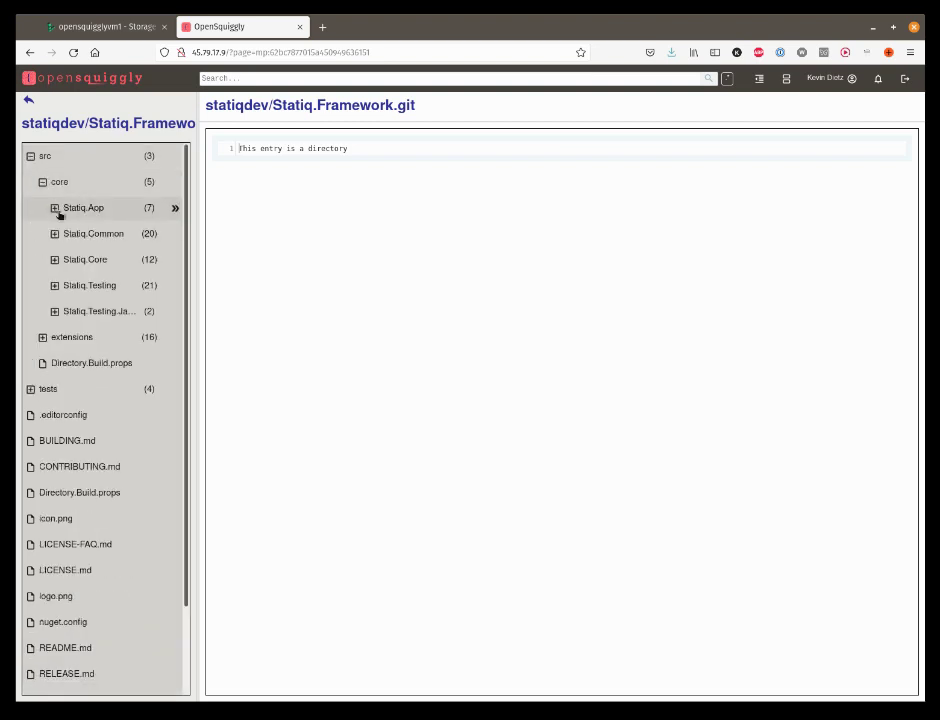
left_click(56, 209)
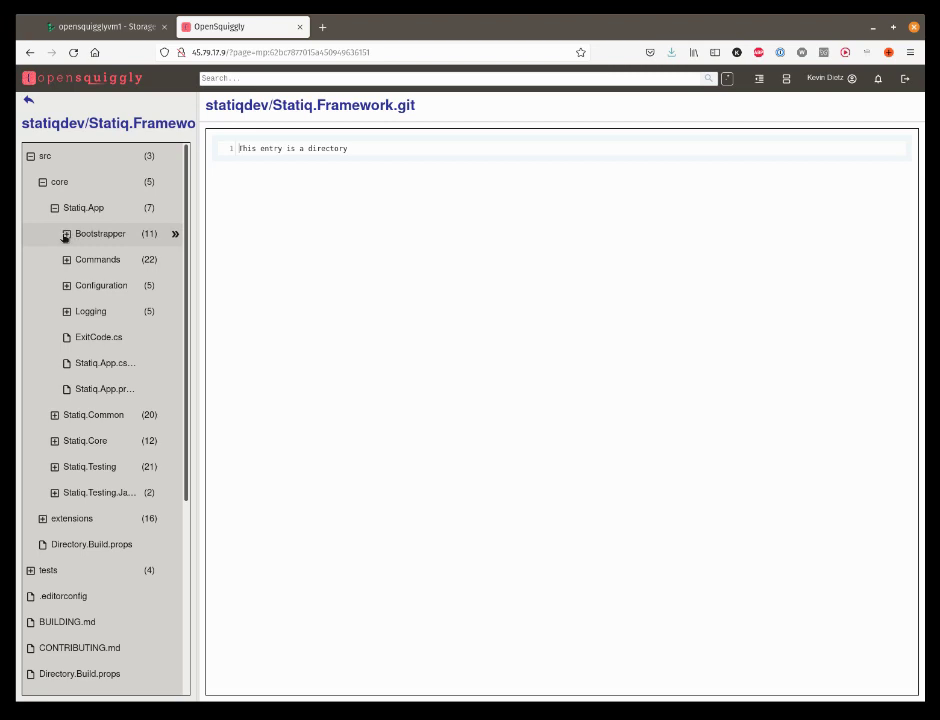
left_click(64, 235)
left_click(99, 260)
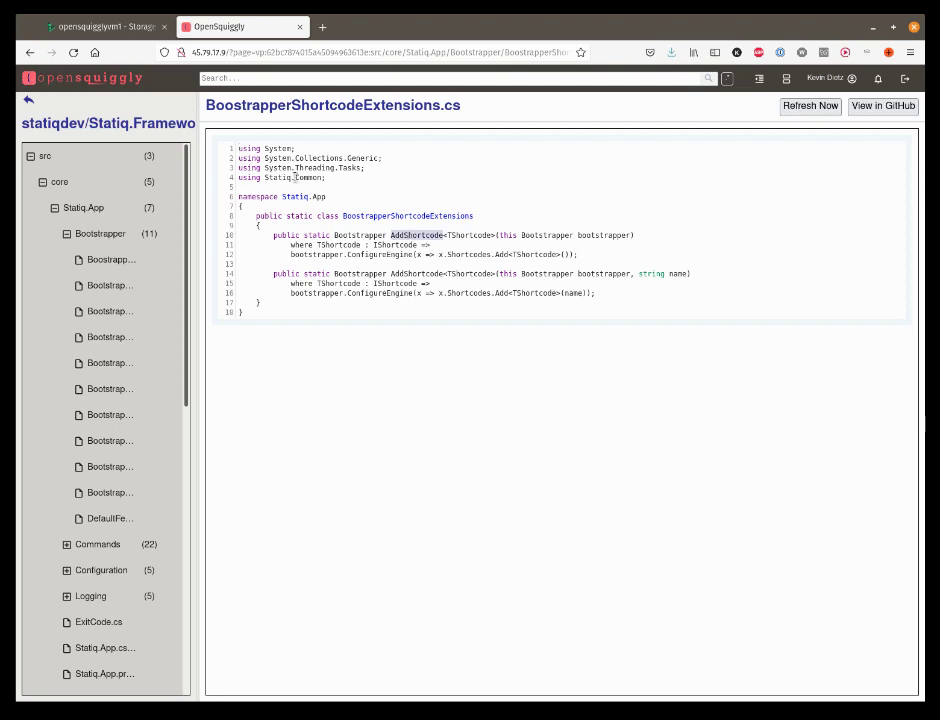
left_click(237, 79)
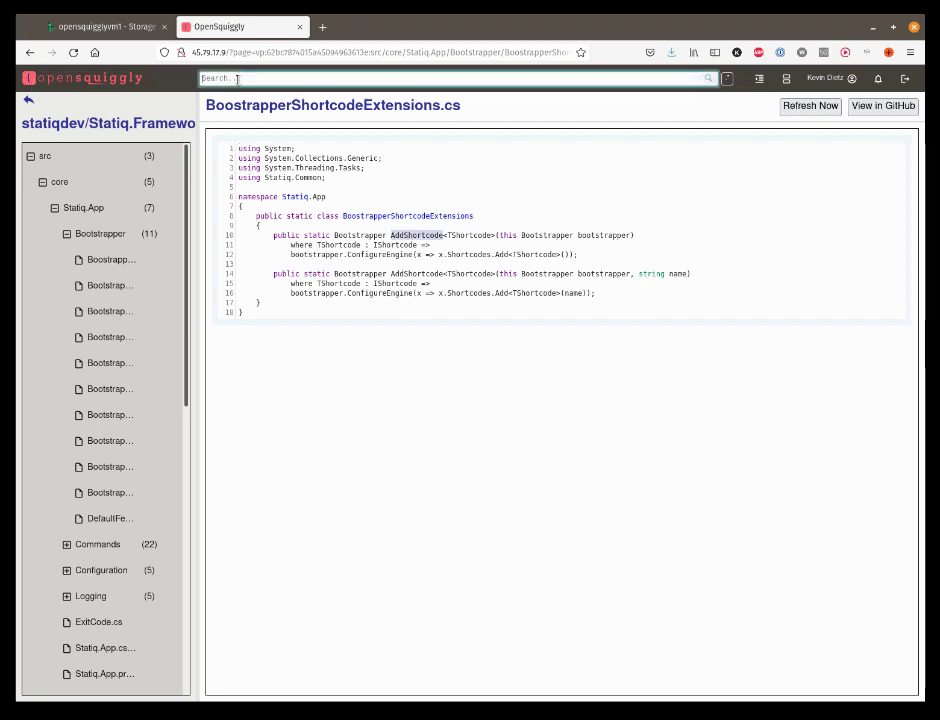
Step: Search for AddShortcode (2 matching files), collapse the src tree and return to Home
type("AddShortcode")
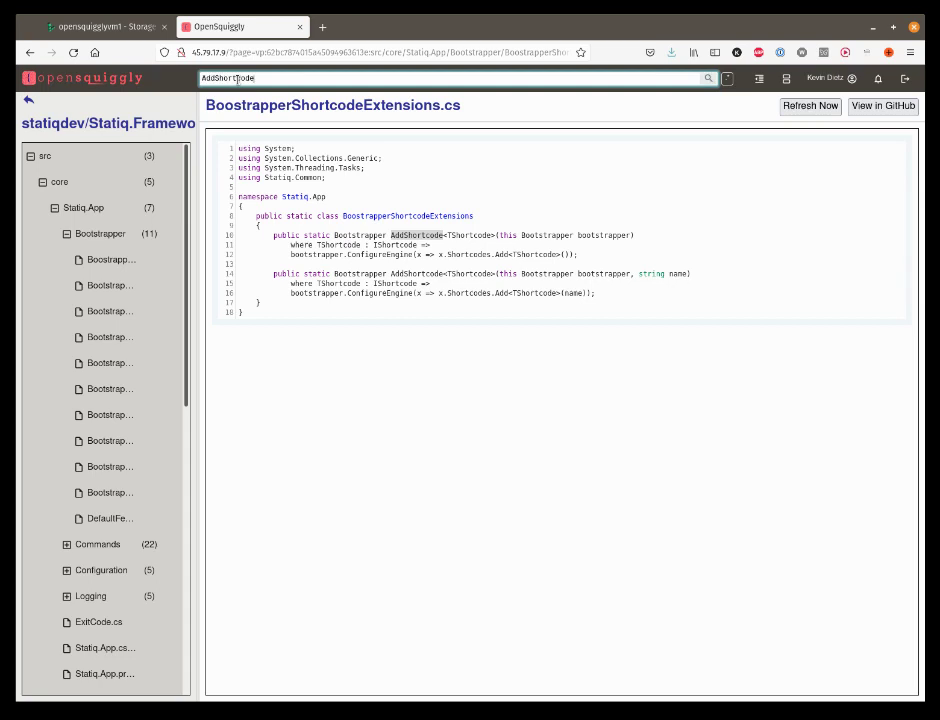
key("Return")
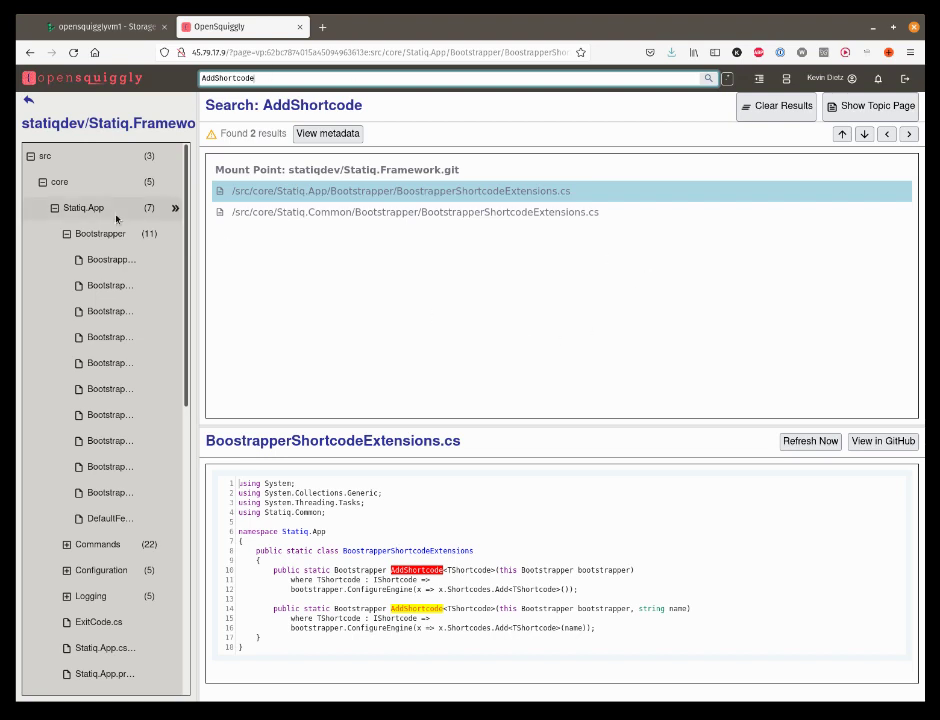
left_click(66, 233)
left_click(54, 207)
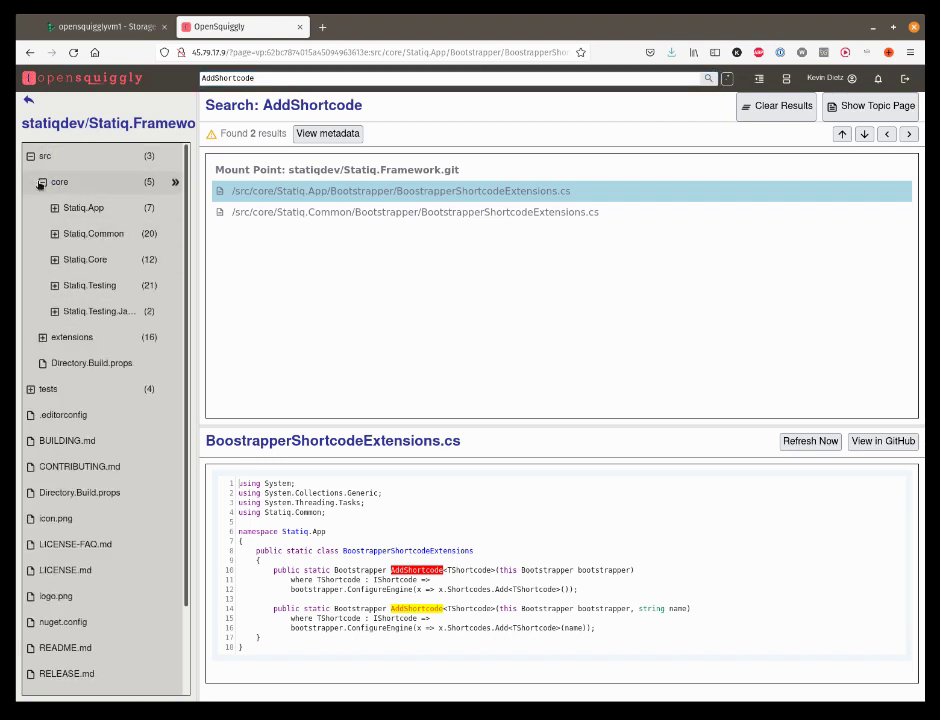
left_click(41, 182)
left_click(30, 156)
left_click(30, 52)
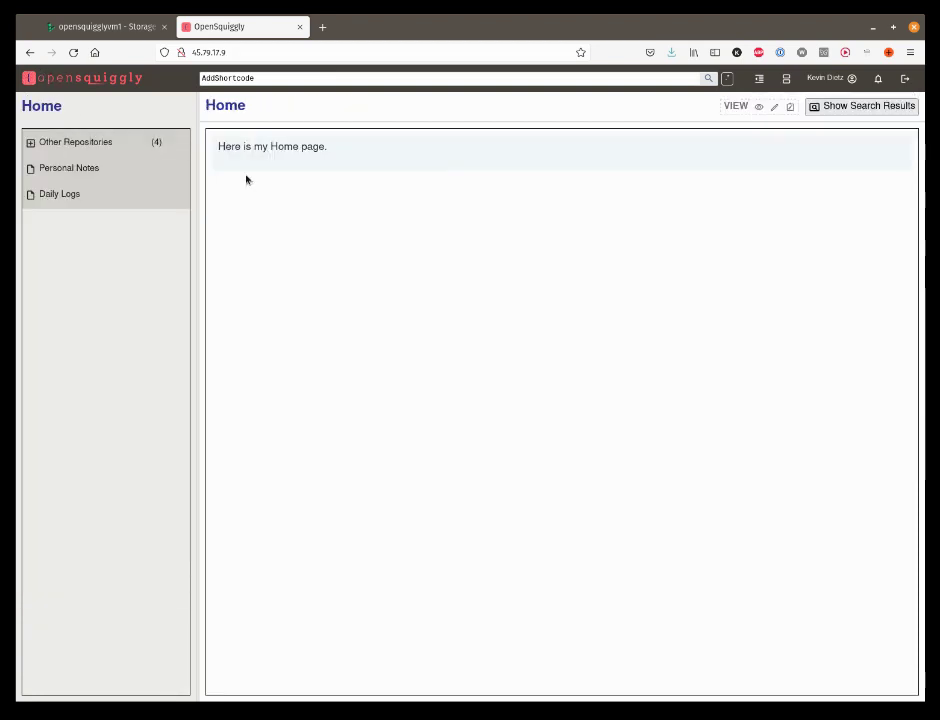
left_click(295, 81)
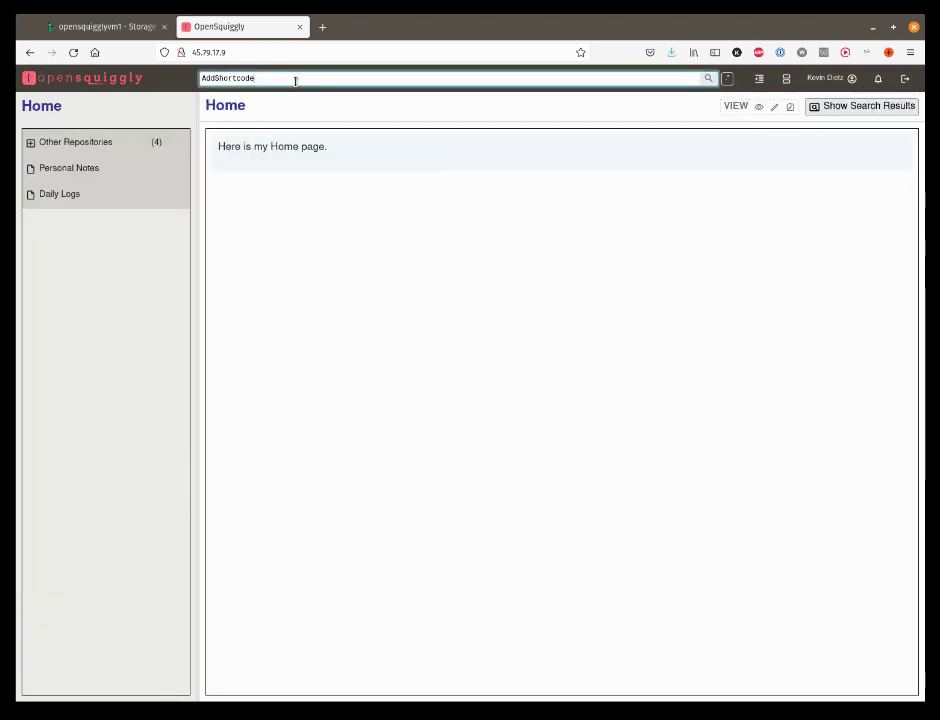